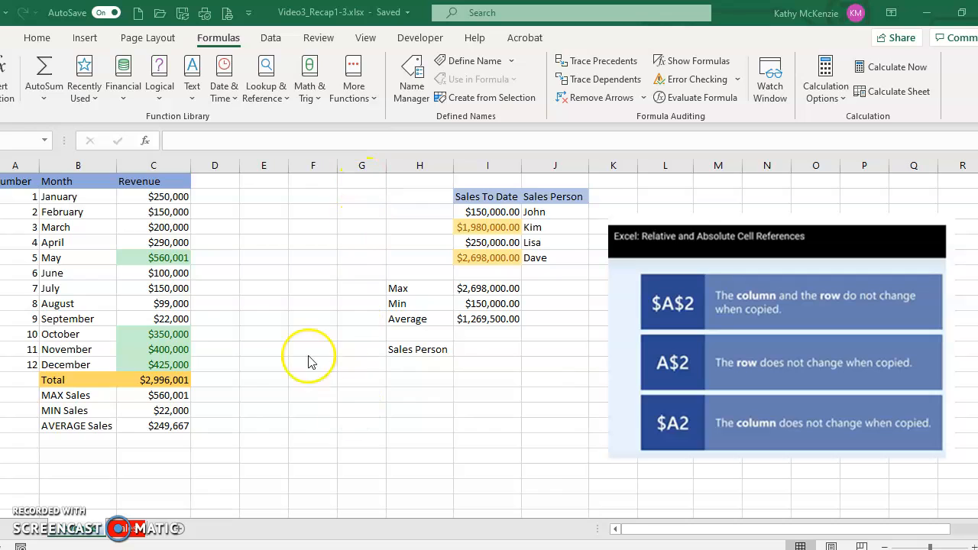
# Step: Hide the empty columns E through G
pyautogui.click(263, 166)
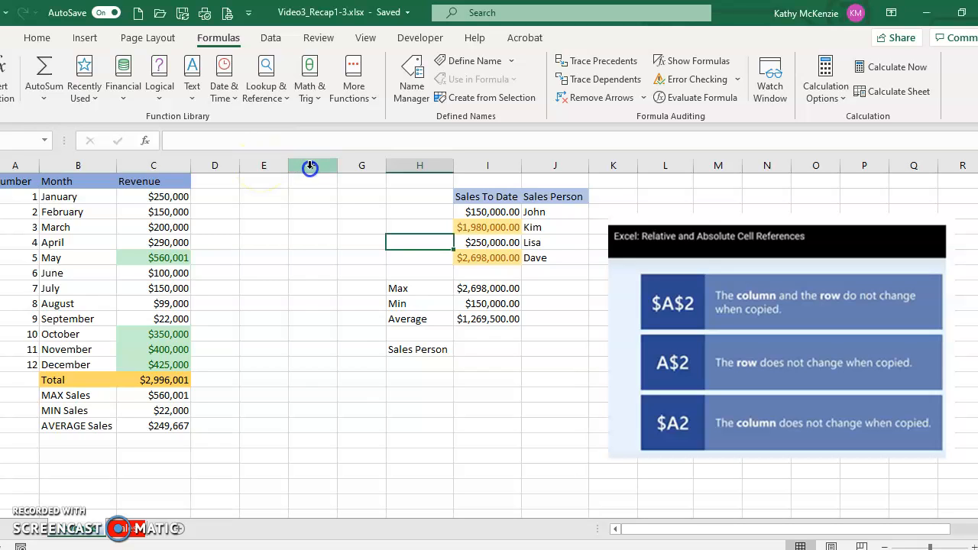
pyautogui.click(254, 167)
pyautogui.moveTo(255, 167); pyautogui.dragTo(345, 167)
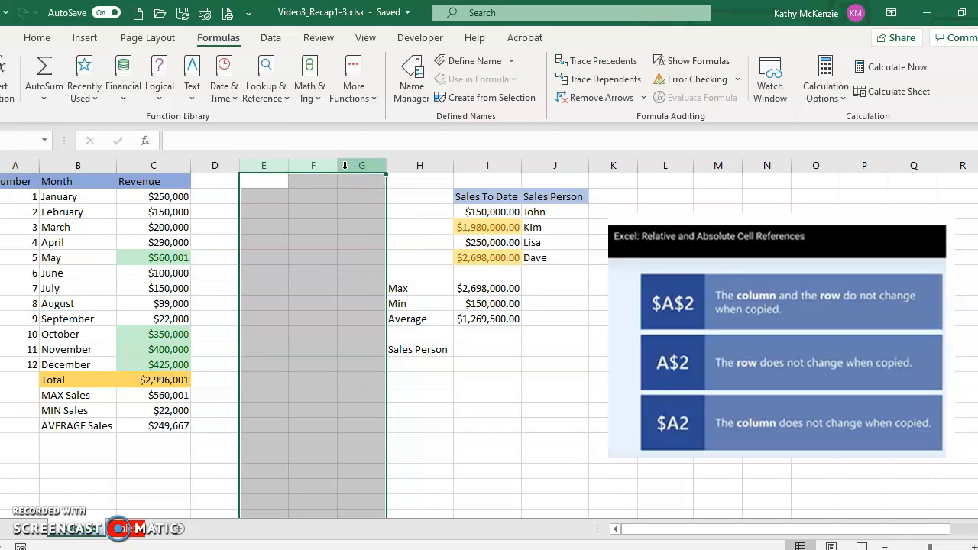
pyautogui.rightClick(345, 166)
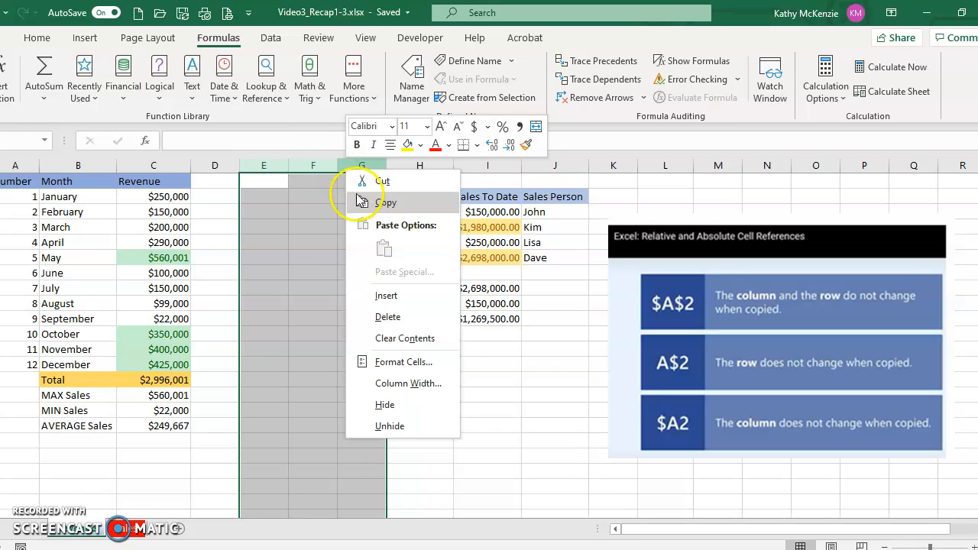
pyautogui.click(383, 405)
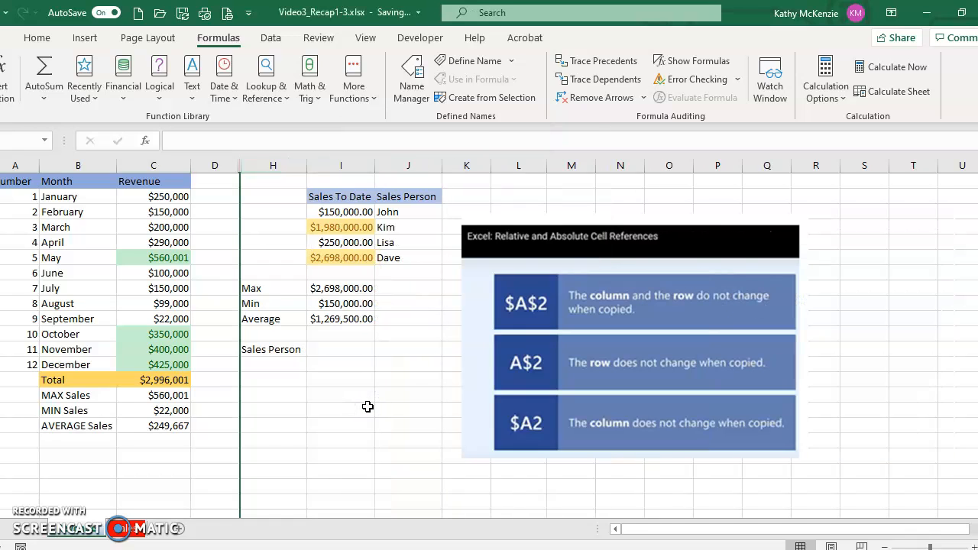
pyautogui.click(413, 396)
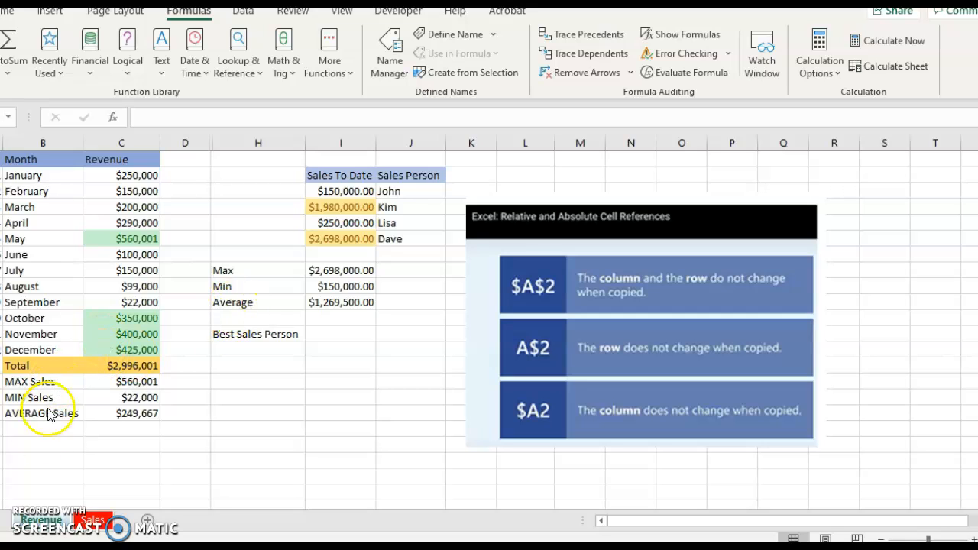
# Step: Begin a VLOOKUP formula in I12, beside Best Sales Person, using the Max value in I8 as the lookup value
pyautogui.click(324, 274)
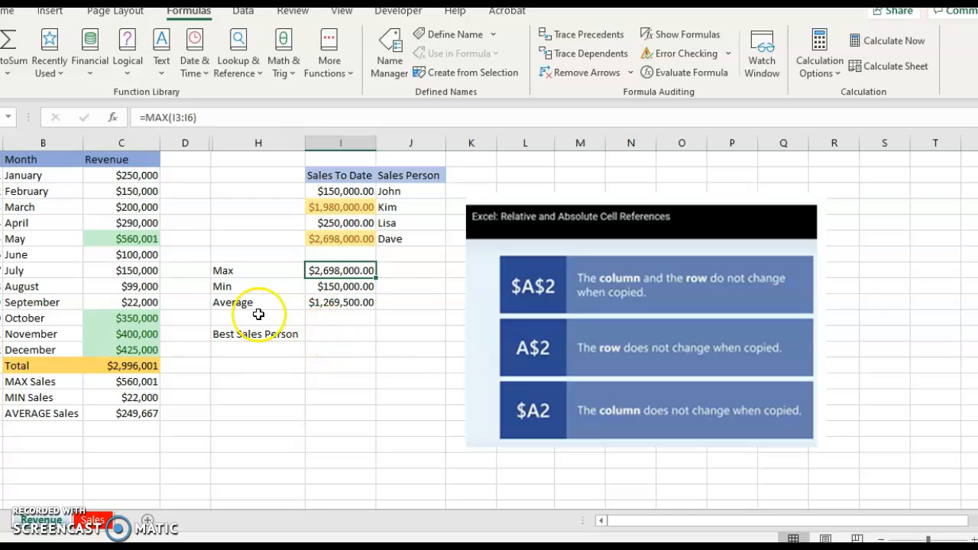
pyautogui.click(321, 334)
pyautogui.doubleClick(321, 335)
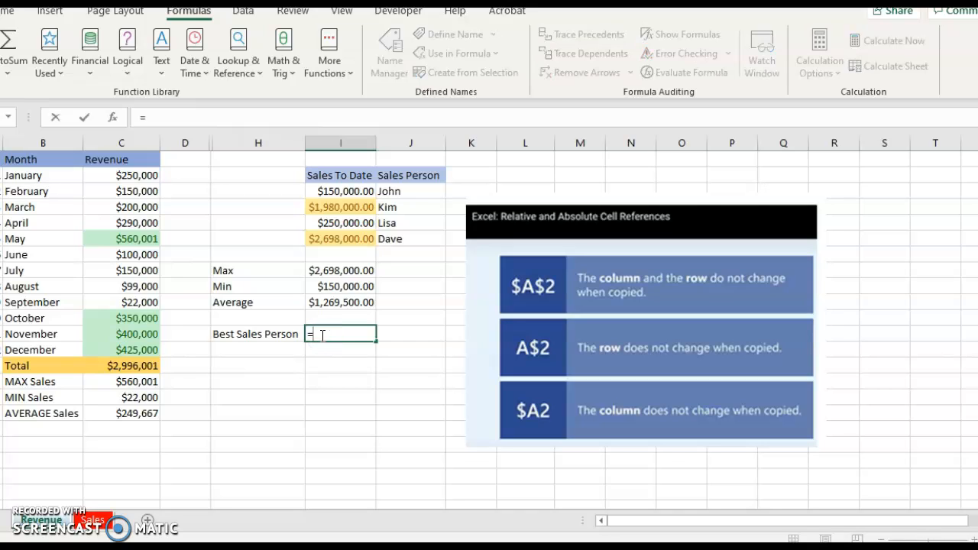
pyautogui.write('=vloo')
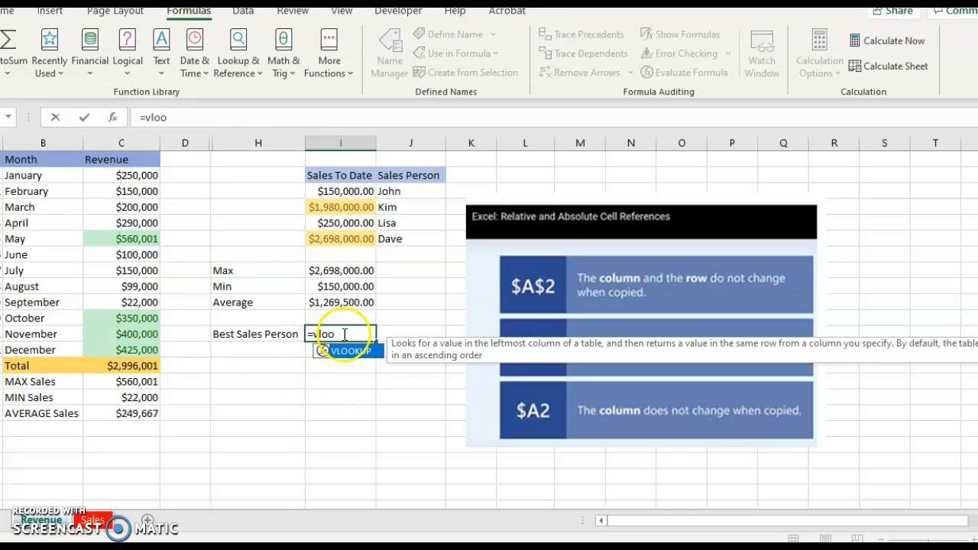
pyautogui.doubleClick(341, 351)
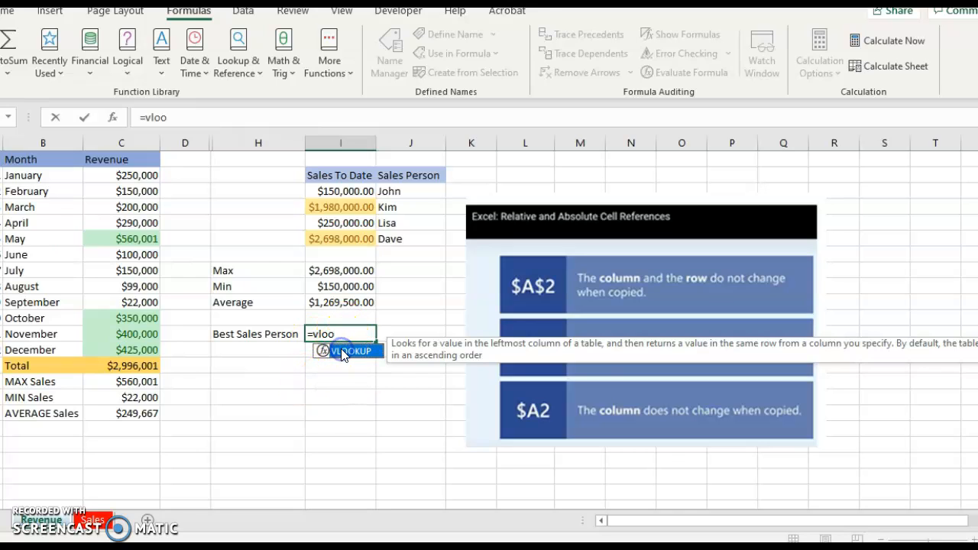
pyautogui.doubleClick(342, 354)
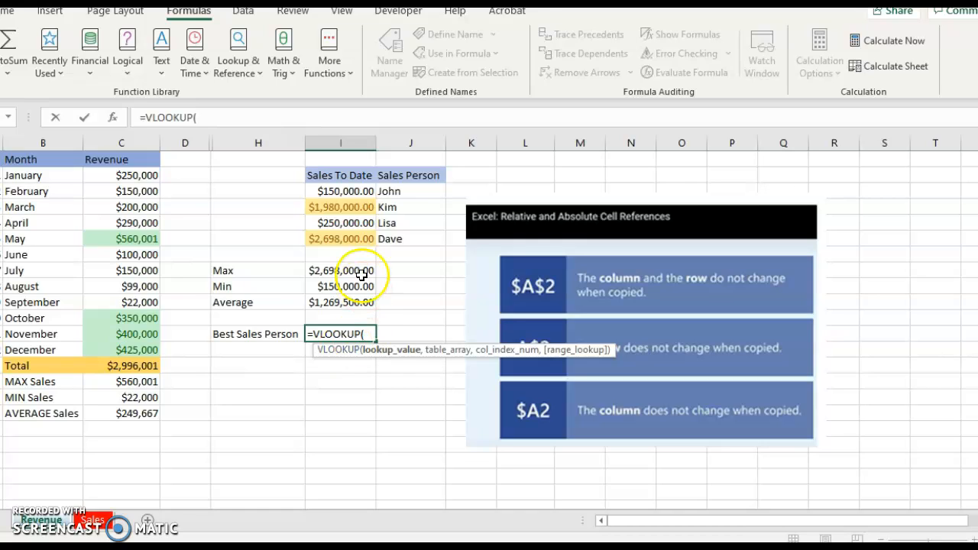
pyautogui.click(331, 272)
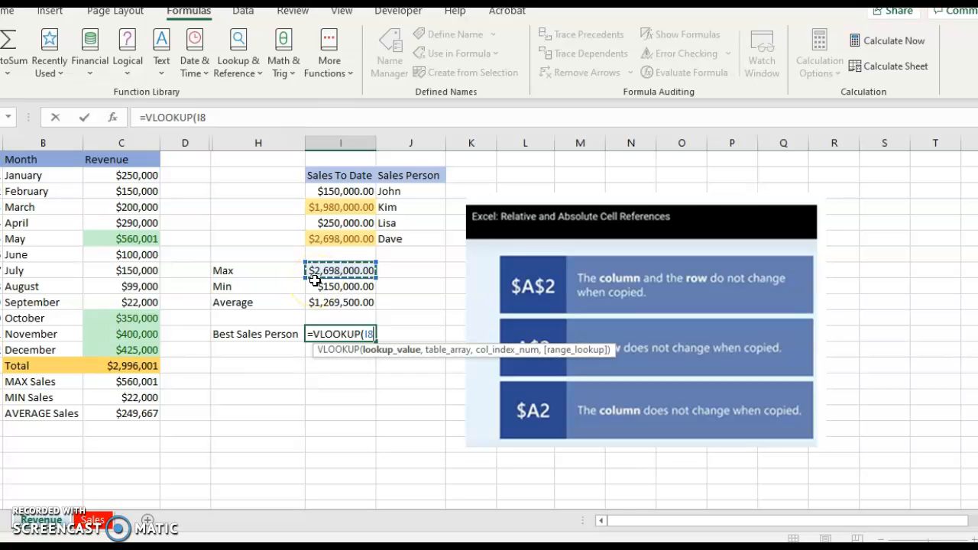
pyautogui.write(',')
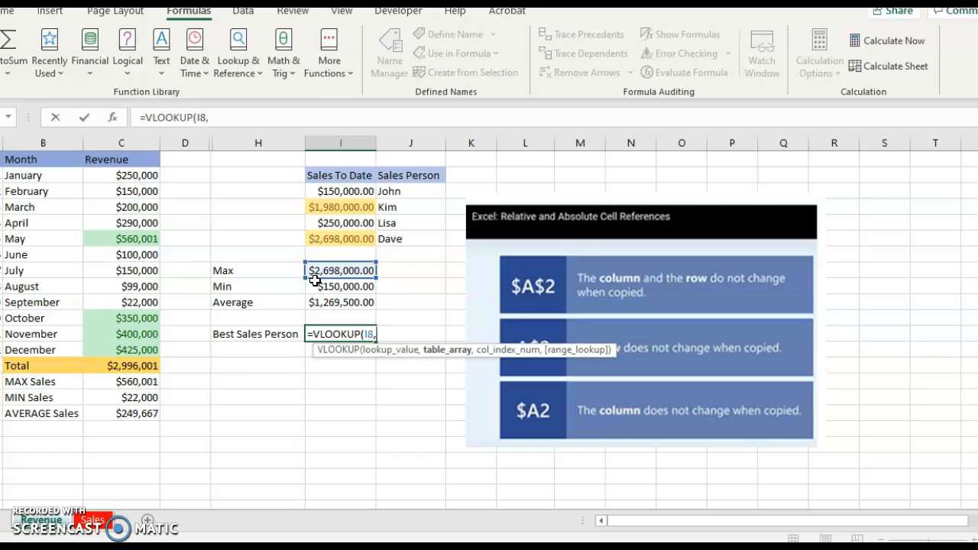
# Step: Complete the Best Sales Person VLOOKUP with table array I3:J6, column index 2 and FALSE for an exact match
pyautogui.click(328, 188)
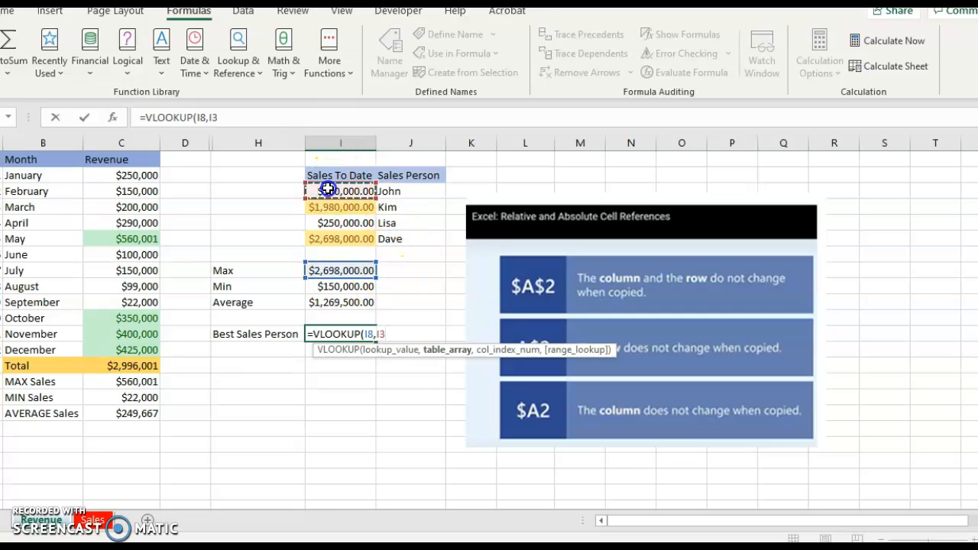
pyautogui.moveTo(327, 188); pyautogui.dragTo(426, 245)
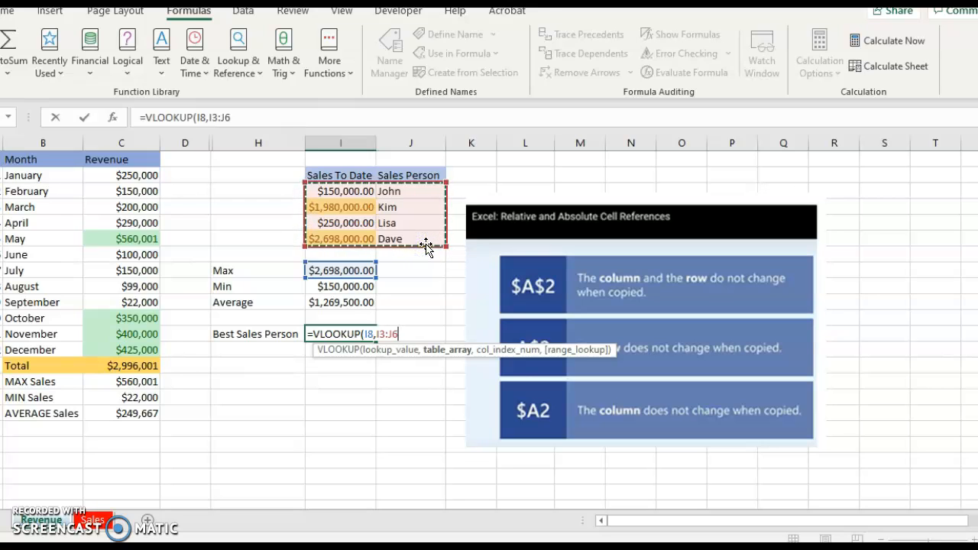
pyautogui.write(',')
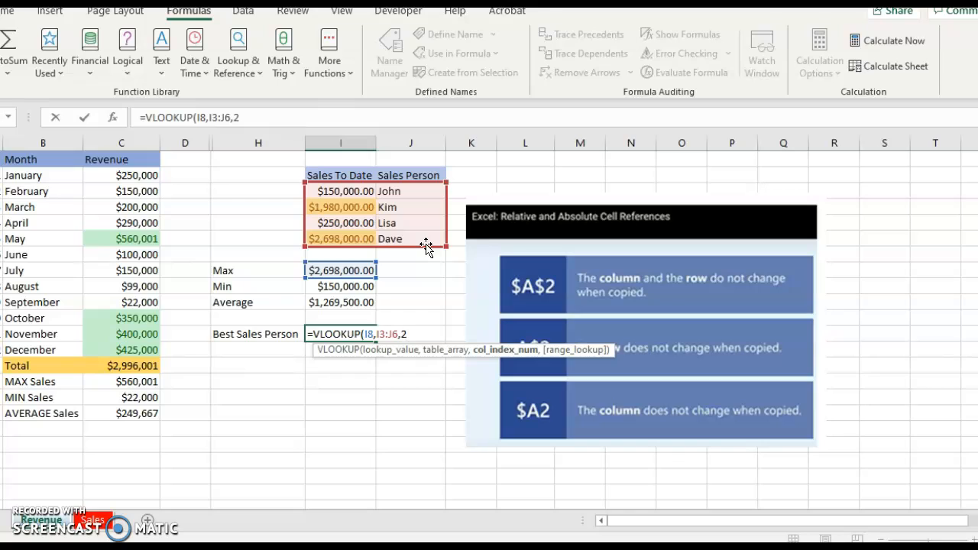
pyautogui.write('2,')
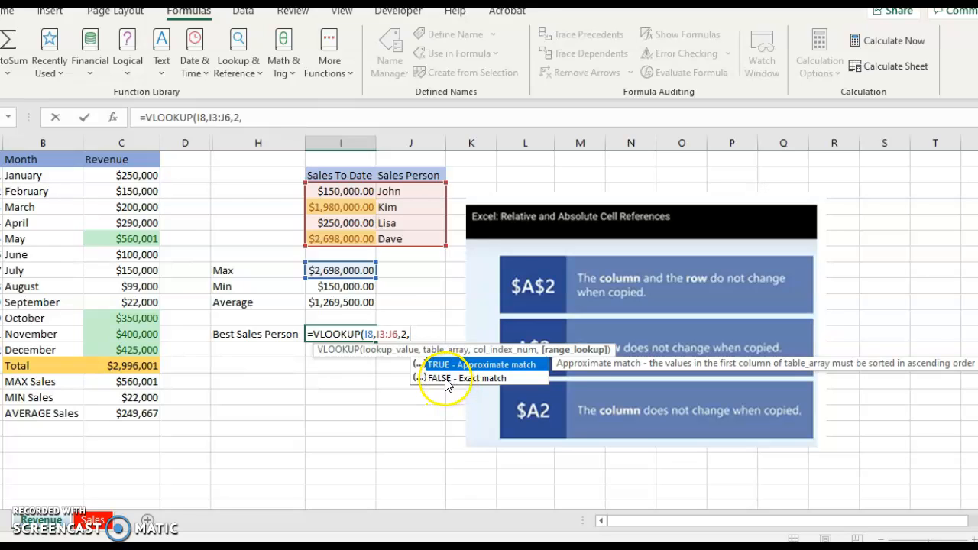
pyautogui.doubleClick(484, 382)
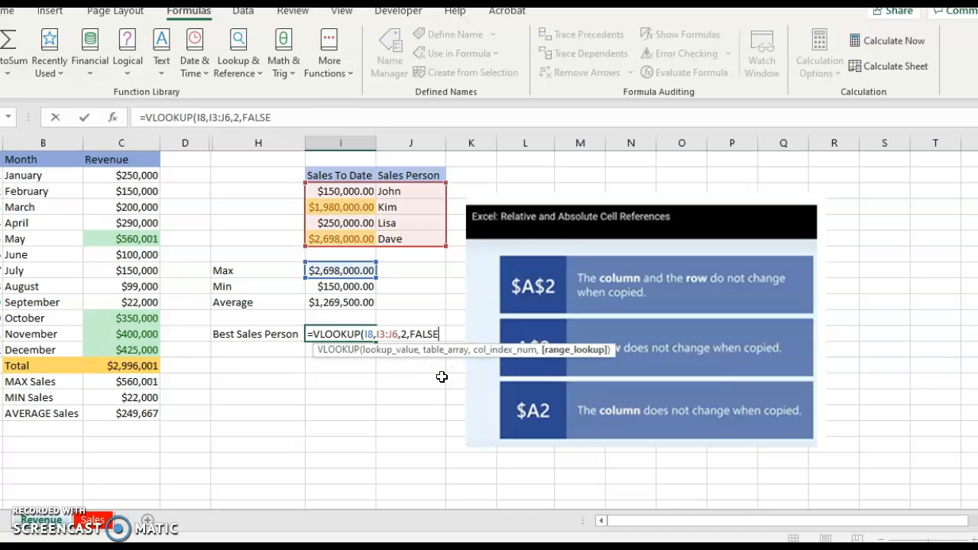
pyautogui.write(')')
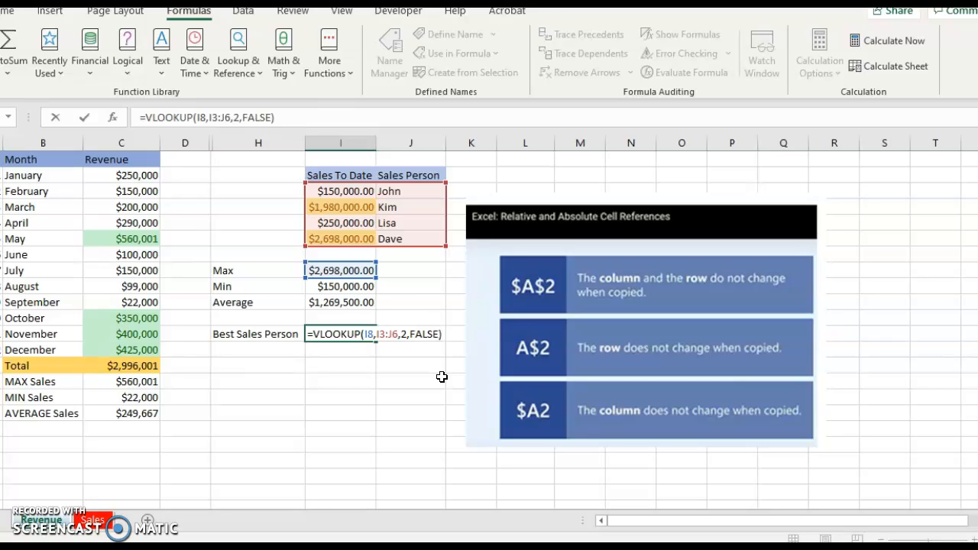
pyautogui.press('Return')
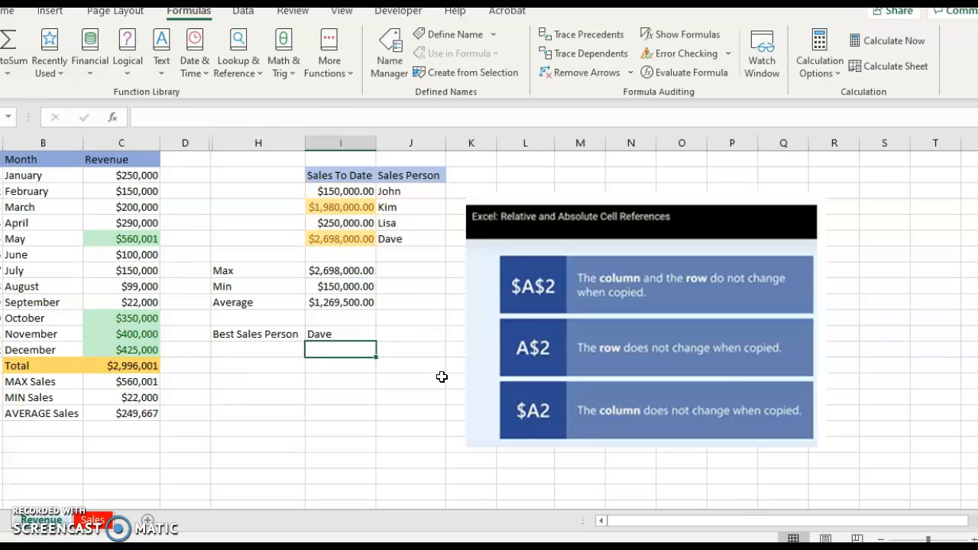
pyautogui.click(335, 336)
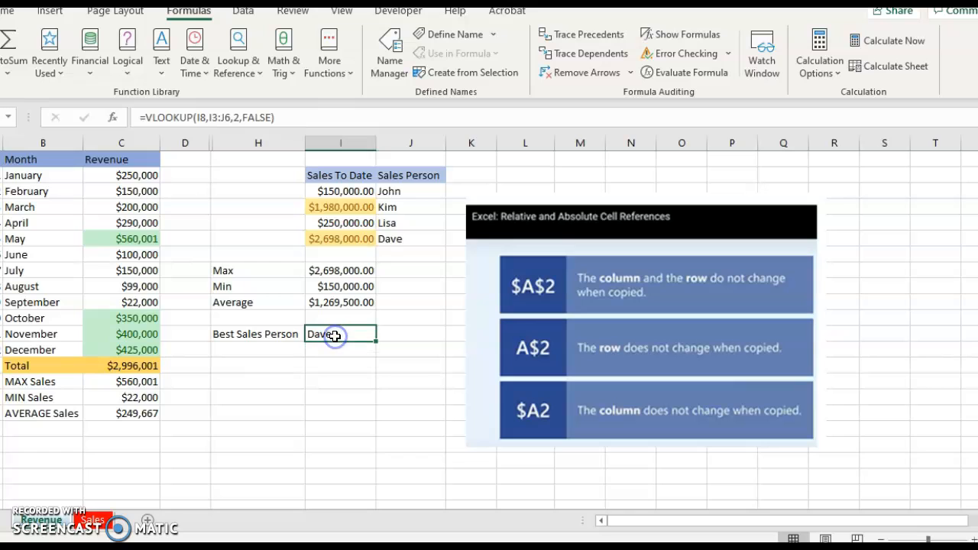
pyautogui.click(350, 240)
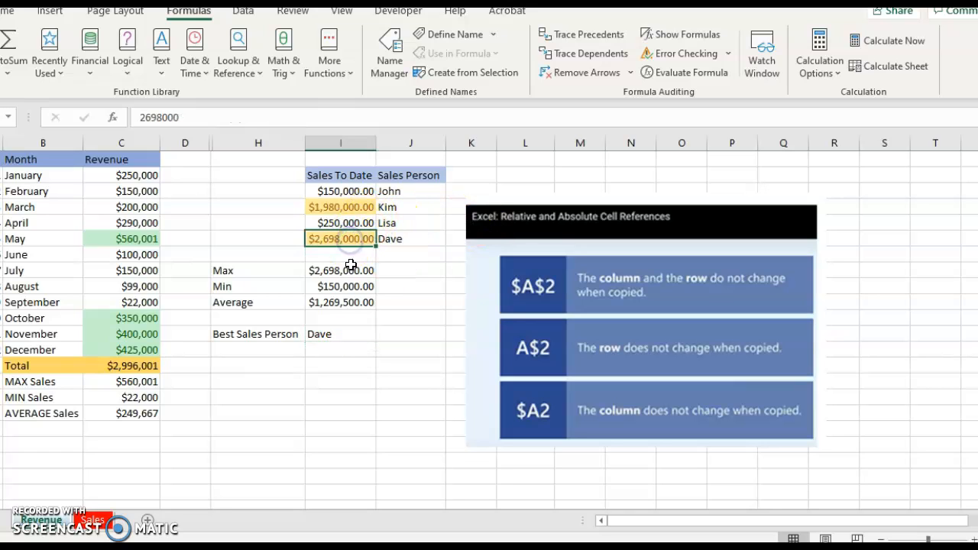
pyautogui.click(329, 334)
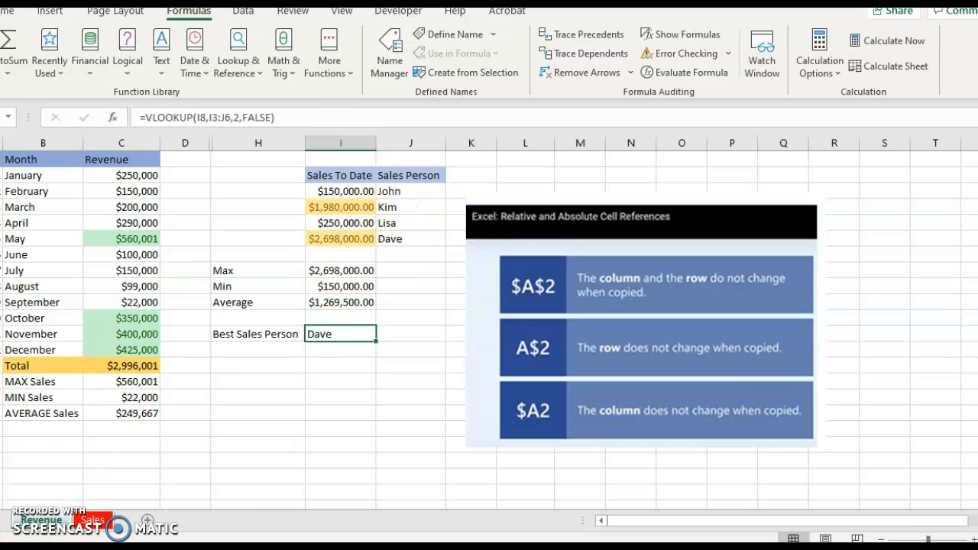
# Step: Fill the Max, Average, MIN Sales and Best Sales Person labels and their values with light orange
pyautogui.click(248, 272)
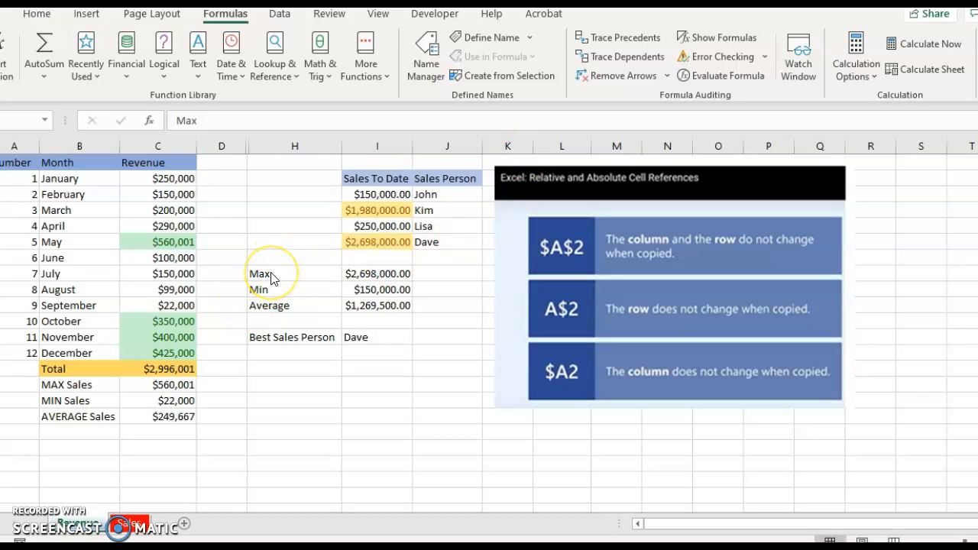
pyautogui.moveTo(271, 276); pyautogui.dragTo(382, 274)
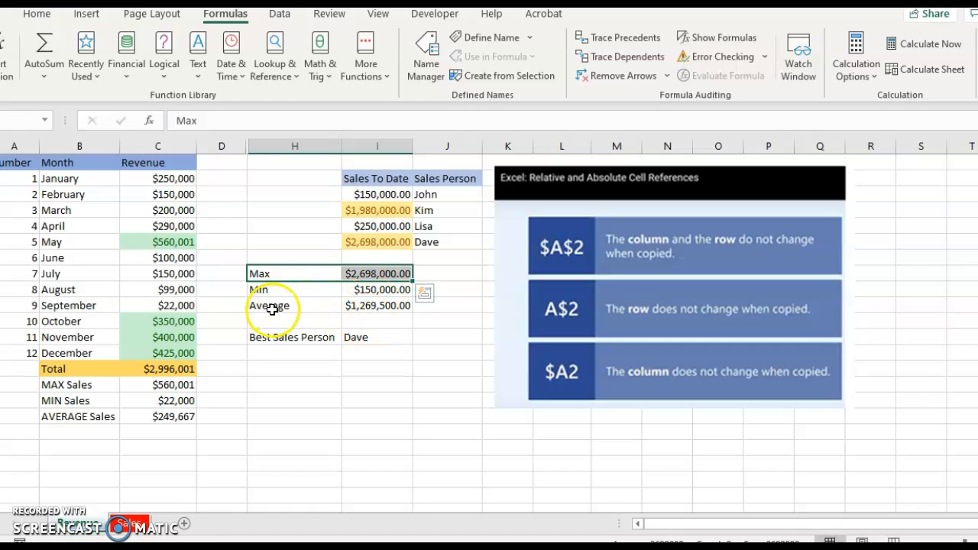
pyautogui.keyDown('ctrl'); pyautogui.moveTo(260, 306); pyautogui.dragTo(394, 309); pyautogui.keyUp('ctrl')
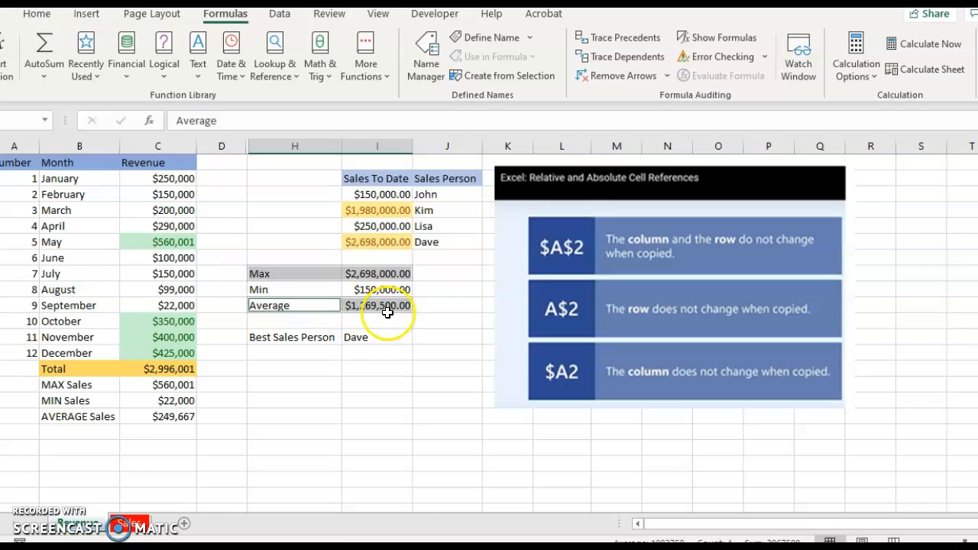
pyautogui.moveTo(46, 401); pyautogui.dragTo(176, 402)
pyautogui.moveTo(247, 338); pyautogui.dragTo(366, 337)
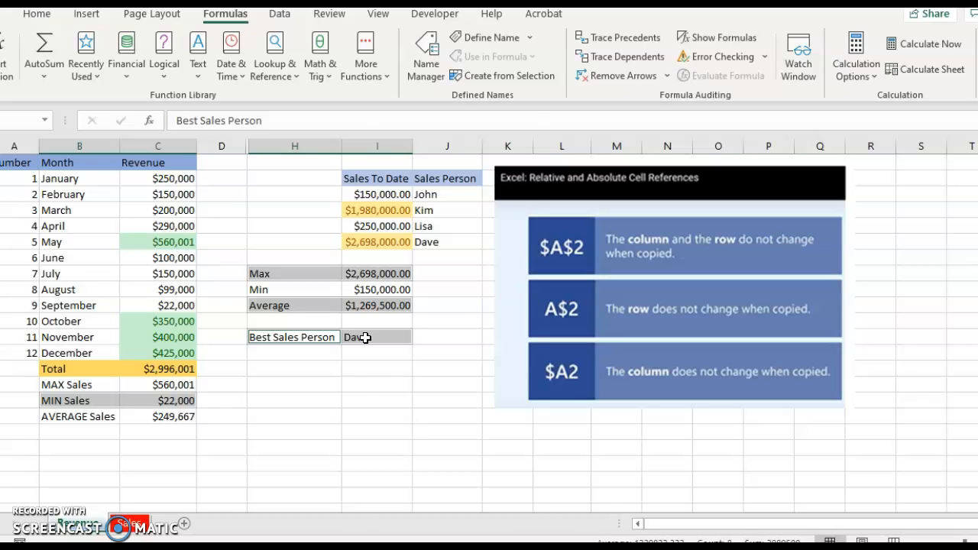
pyautogui.rightClick(366, 338)
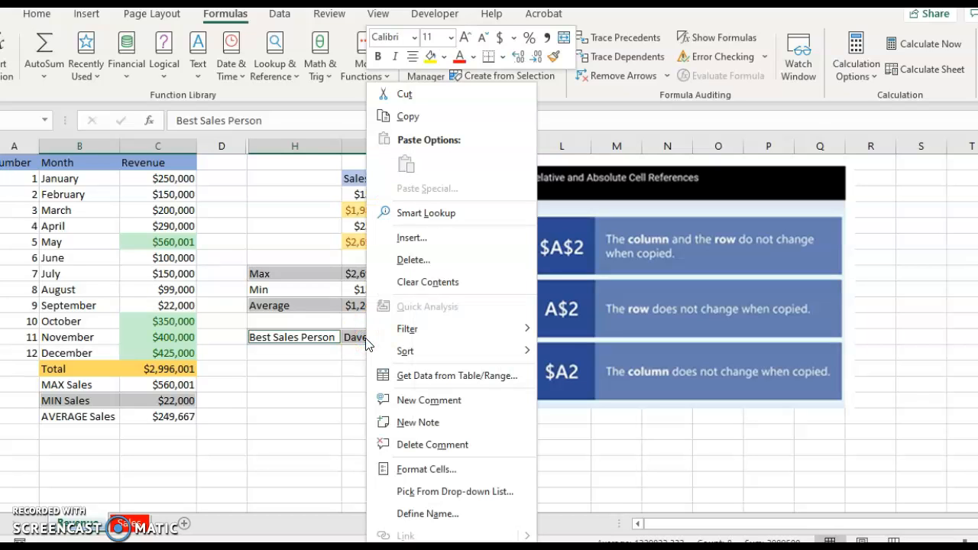
pyautogui.click(445, 56)
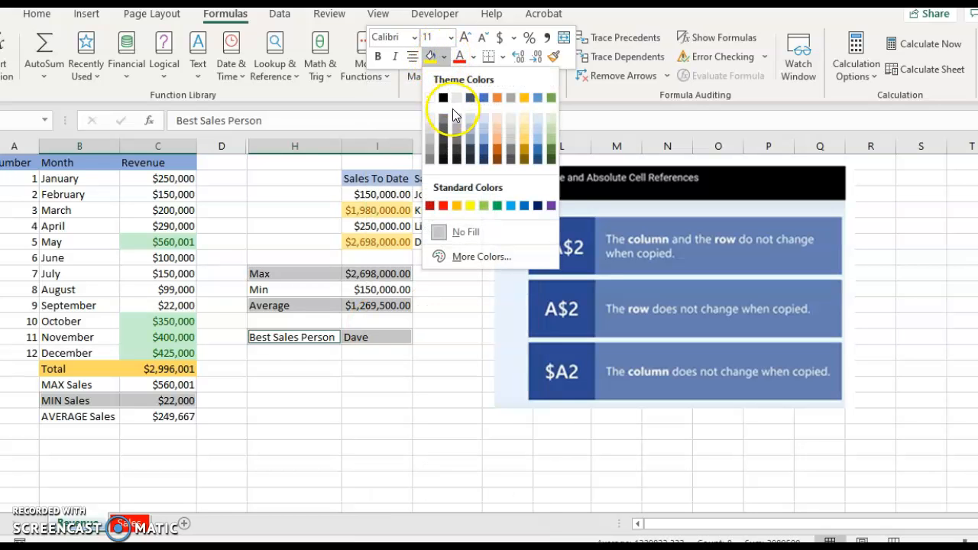
pyautogui.click(497, 131)
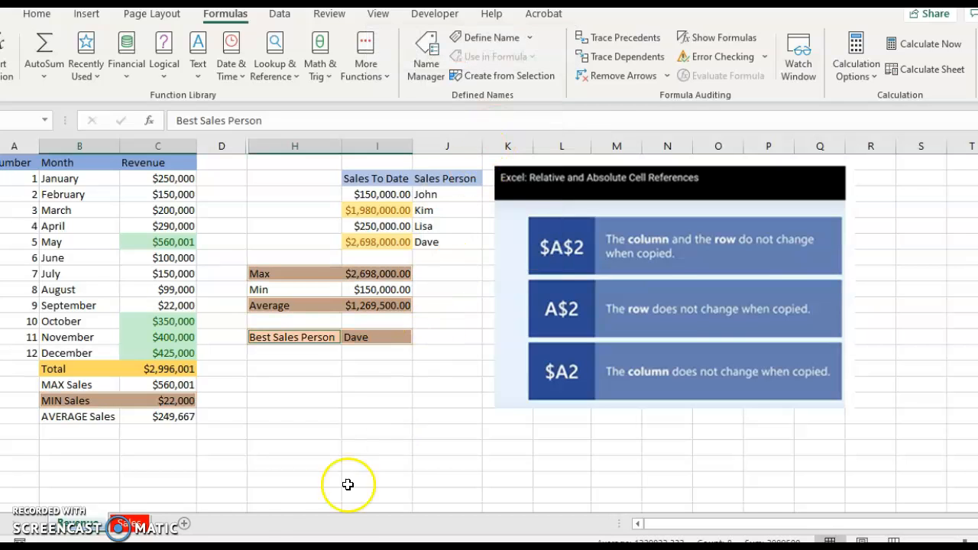
pyautogui.click(272, 445)
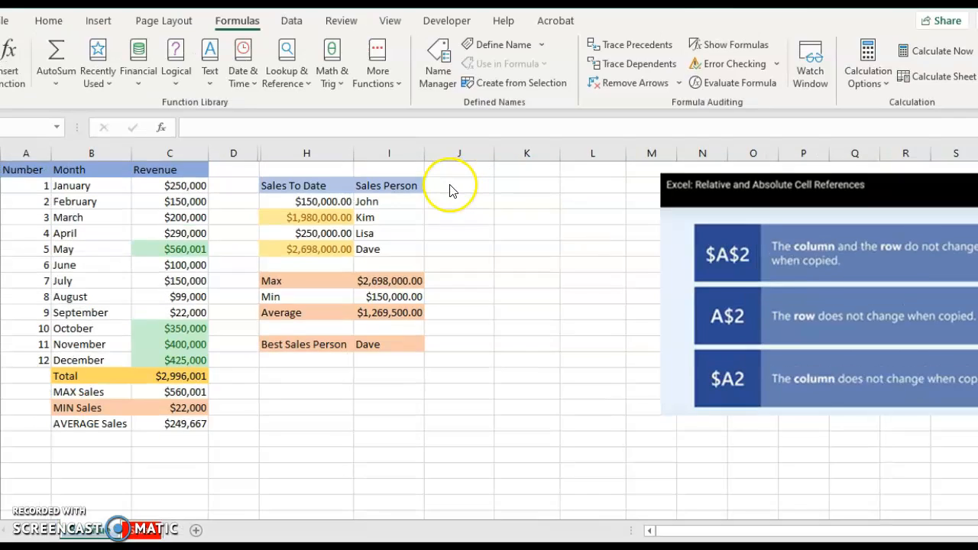
# Step: Add the heading Tier in J2, next to the Sales Person heading
pyautogui.click(437, 187)
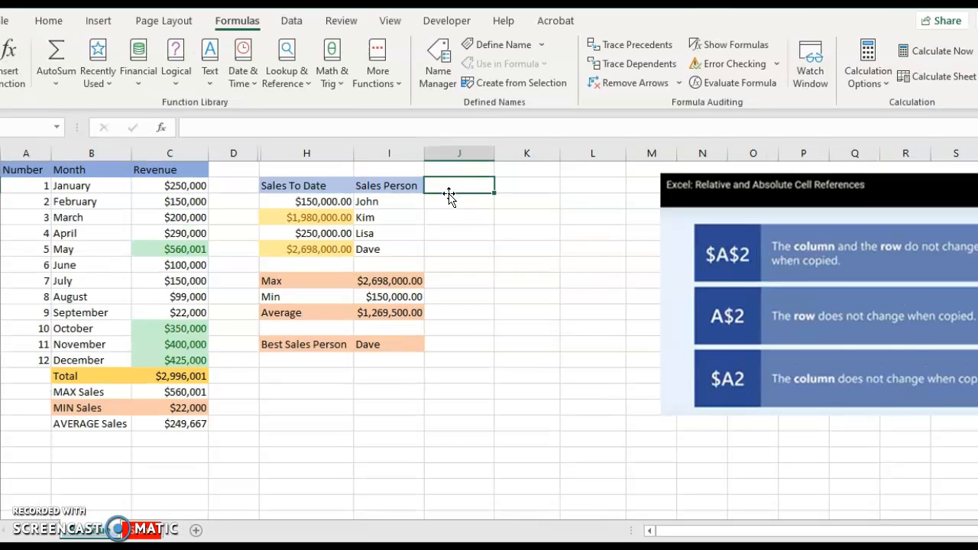
pyautogui.write('T')
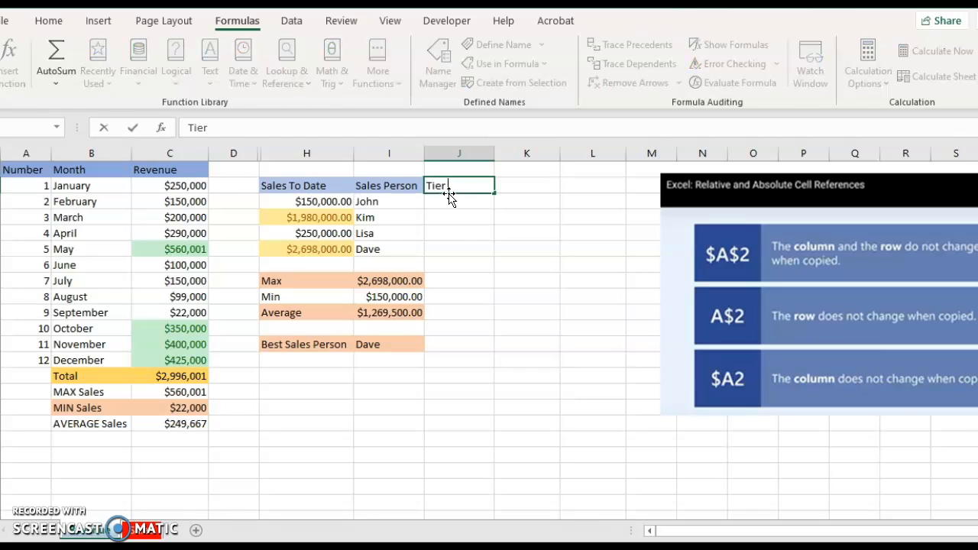
pyautogui.write('ier')
pyautogui.click(452, 199)
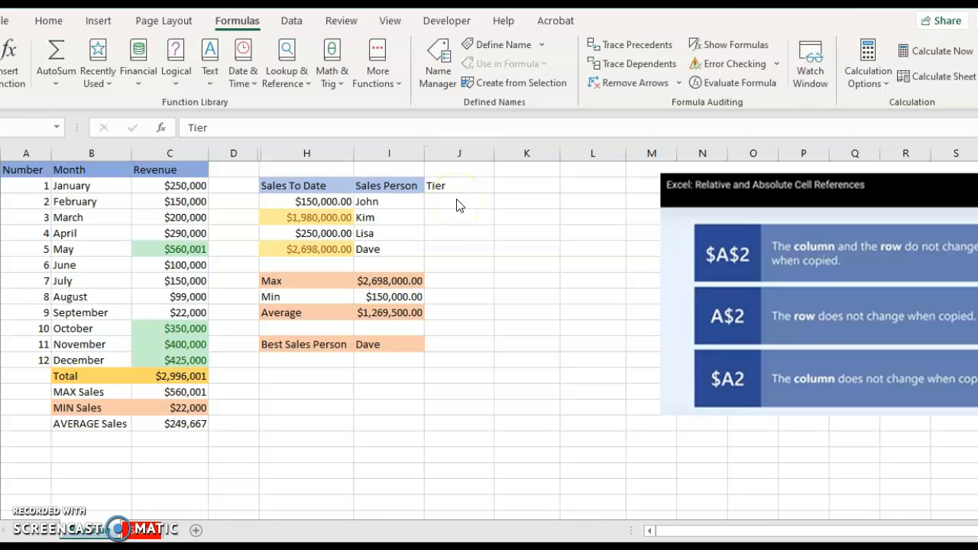
pyautogui.click(458, 190)
pyautogui.click(440, 192)
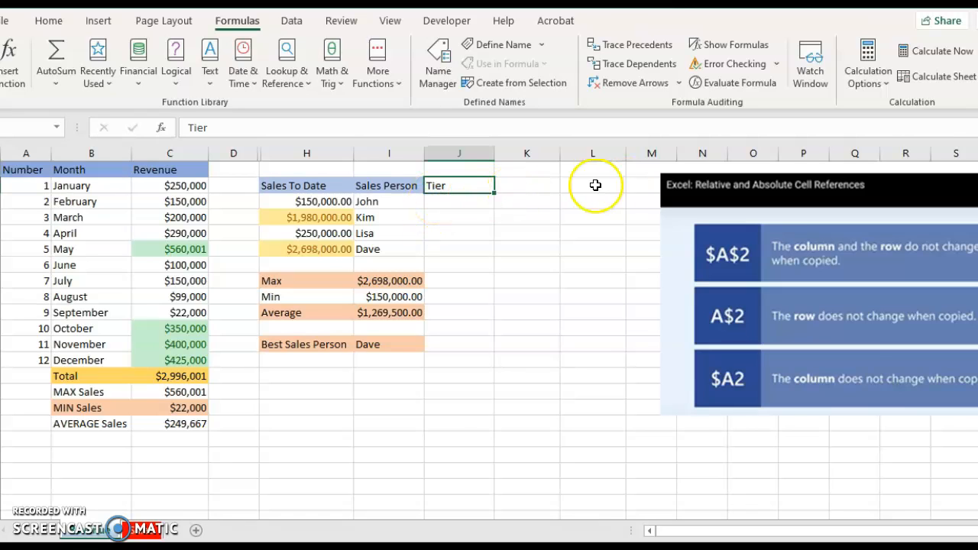
pyautogui.click(538, 186)
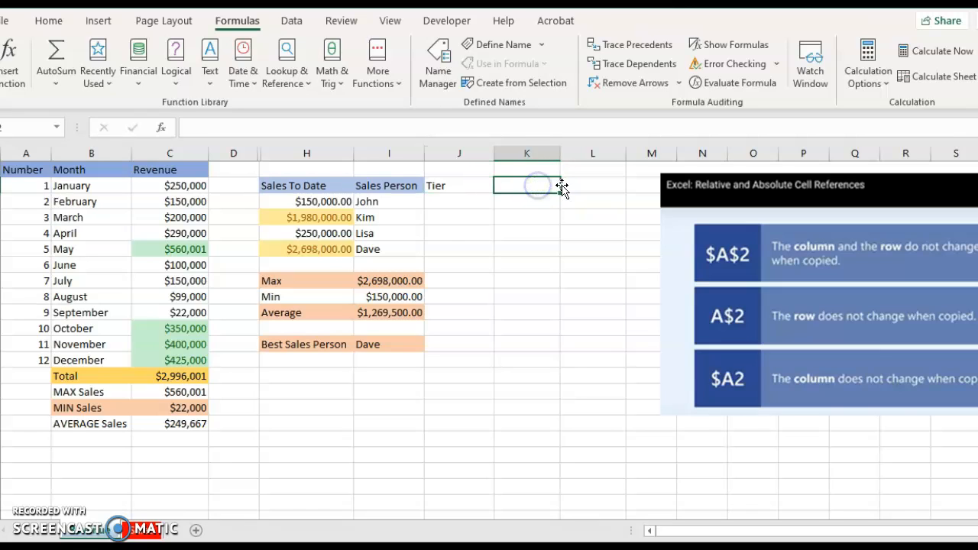
# Step: Add the headings Tier in K2 and Commission in L2 for a commission lookup table
pyautogui.write('Tier')
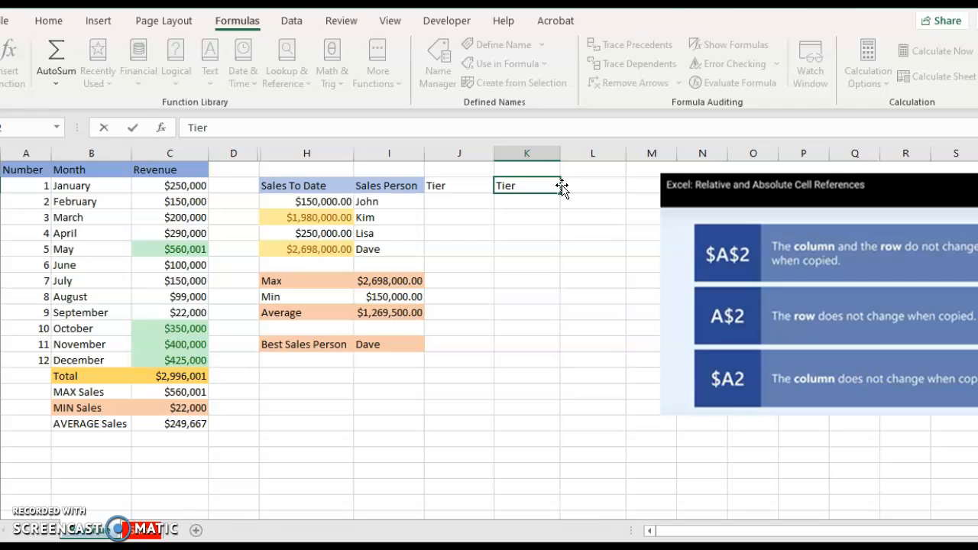
pyautogui.press('Tab')
pyautogui.write('C')
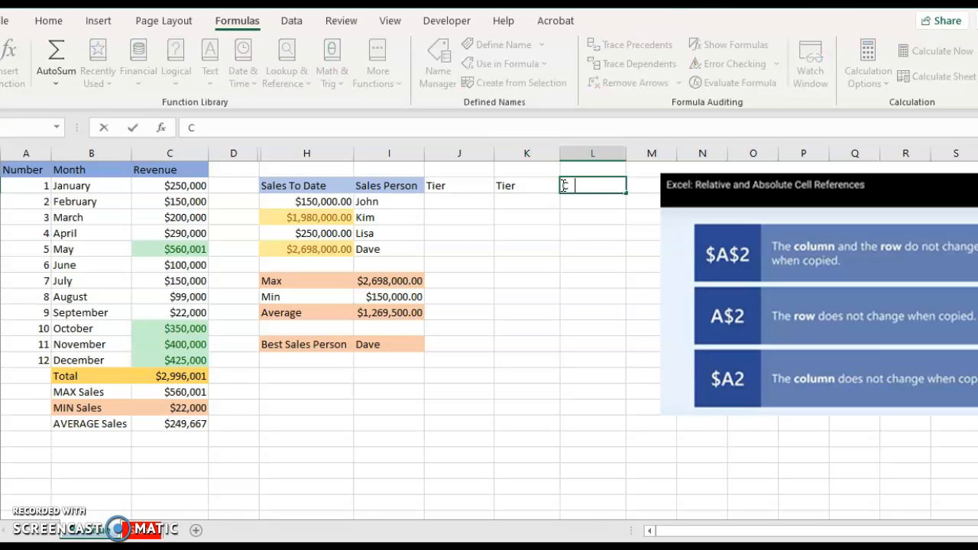
pyautogui.write('ommission')
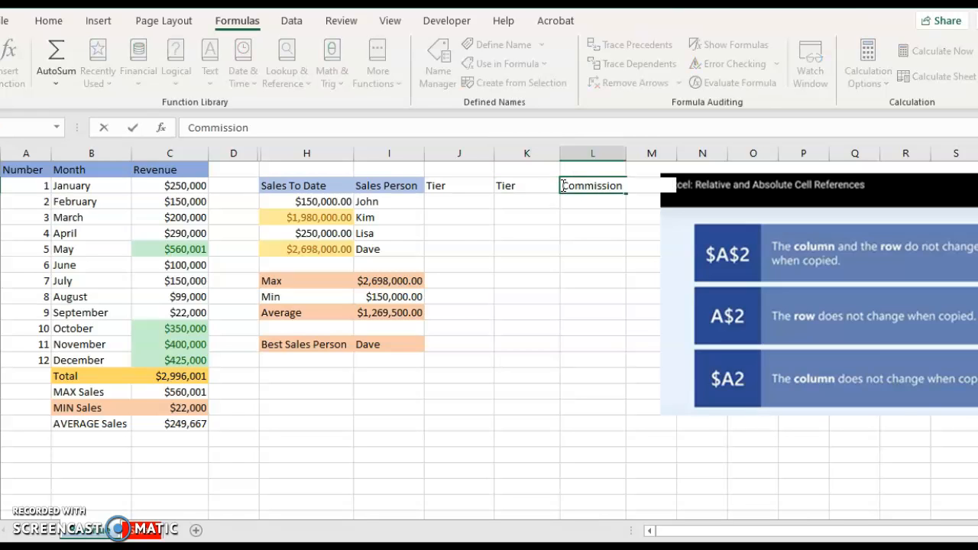
# Step: List the tiers A, B and C in K3:K5 under the lookup table's Tier heading
pyautogui.click(523, 199)
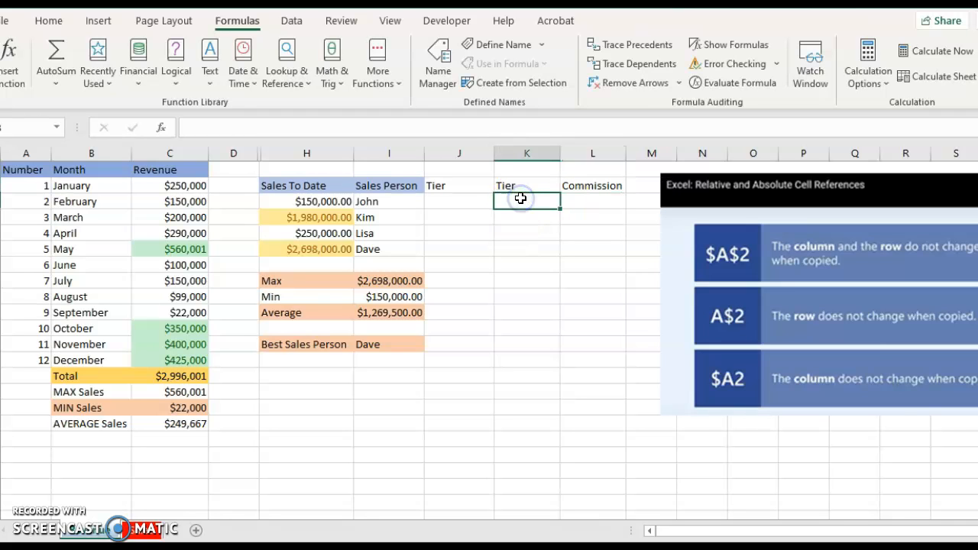
pyautogui.write('A')
pyautogui.click(510, 215)
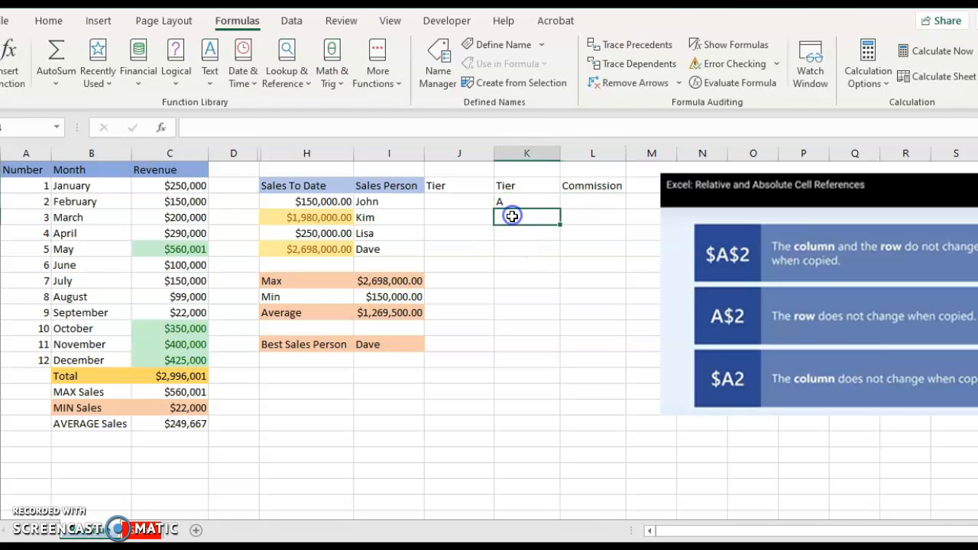
pyautogui.click(511, 233)
pyautogui.write('C')
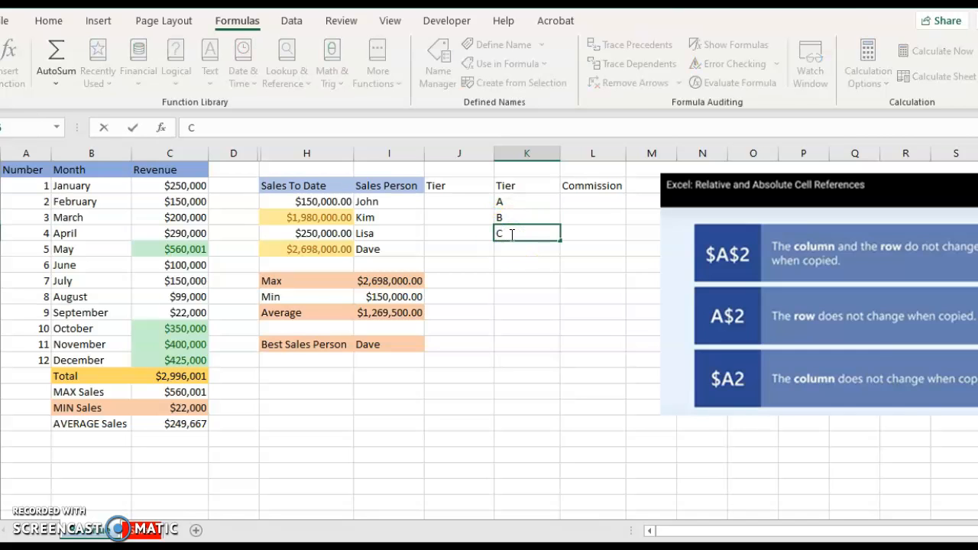
# Step: Enter the commission rates 5%, 10% and 15% in L3:L5 for tiers A, B and C
pyautogui.click(593, 199)
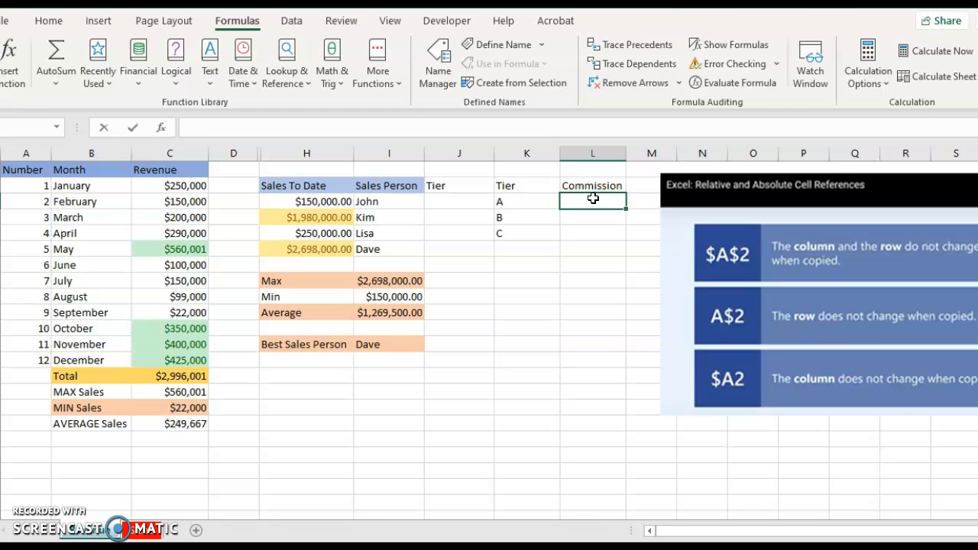
pyautogui.write('5%')
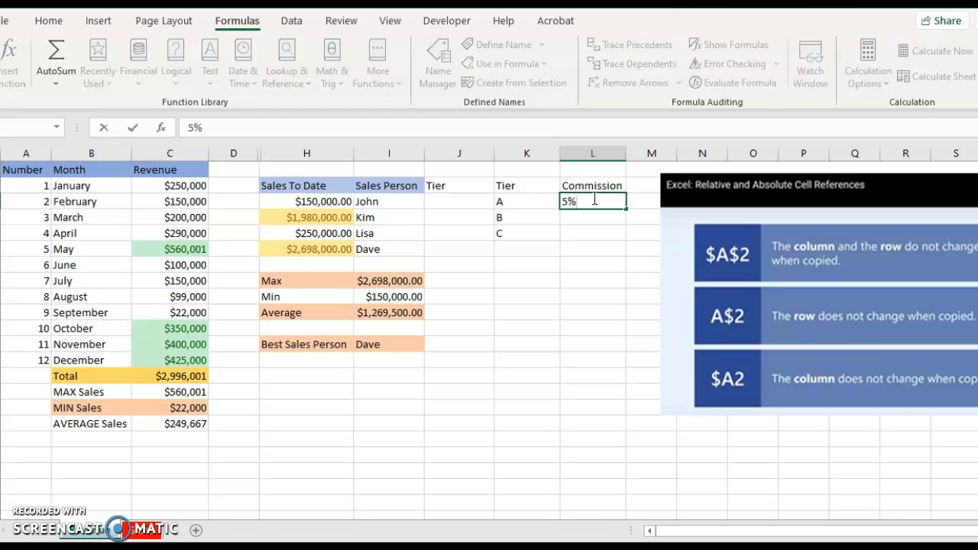
pyautogui.press('Return')
pyautogui.write('10%')
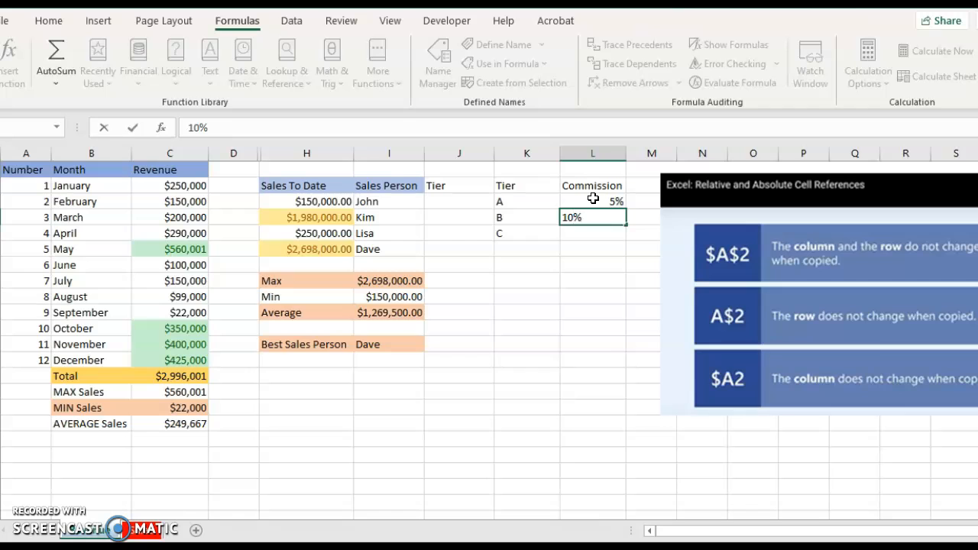
pyautogui.press('Return')
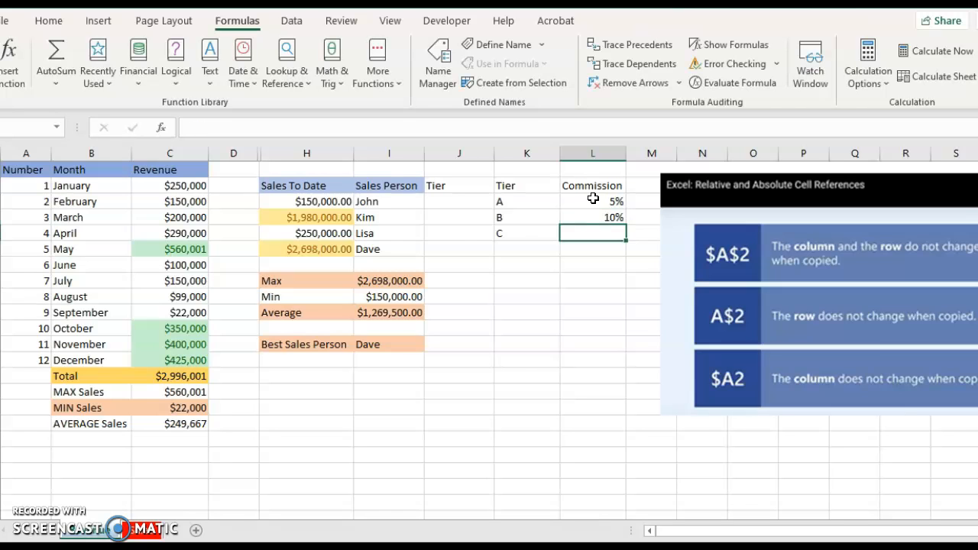
pyautogui.write('15')
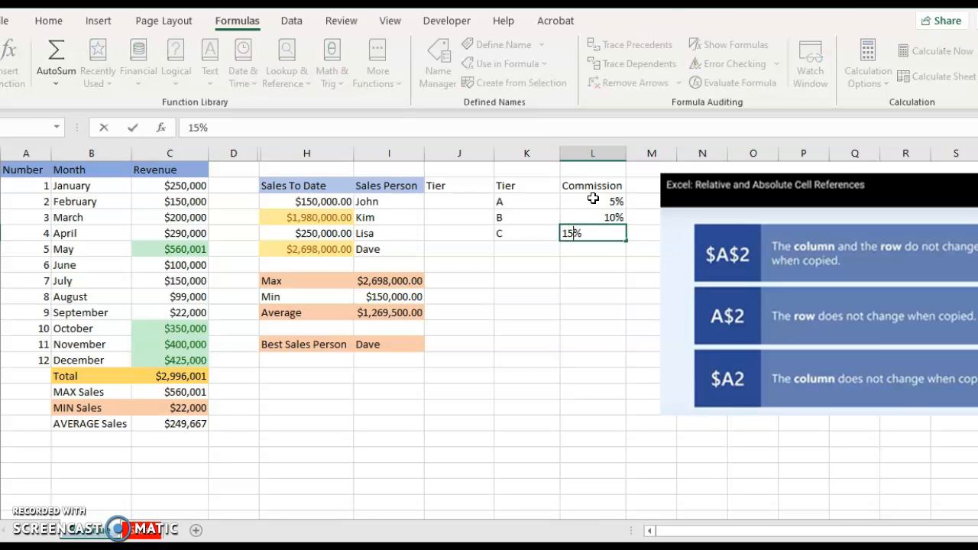
pyautogui.write('5')
pyautogui.press('Return')
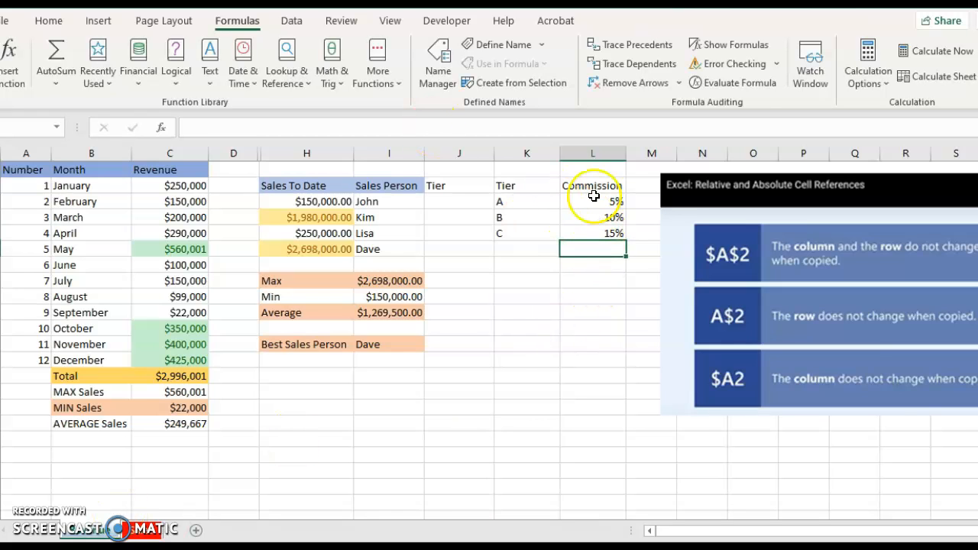
# Step: Fill the Tier and Commission headings in K2:L2 with light orange
pyautogui.moveTo(512, 183); pyautogui.dragTo(573, 187)
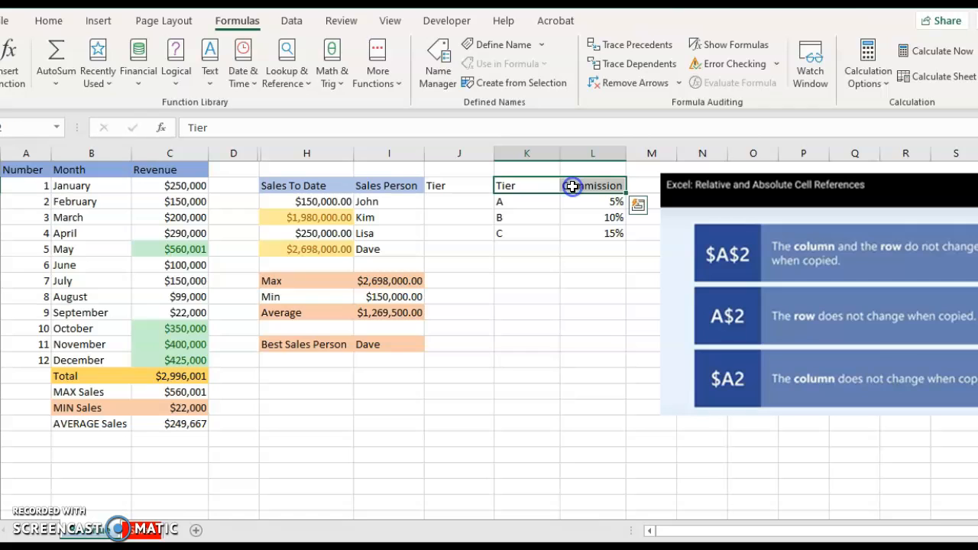
pyautogui.rightClick(572, 186)
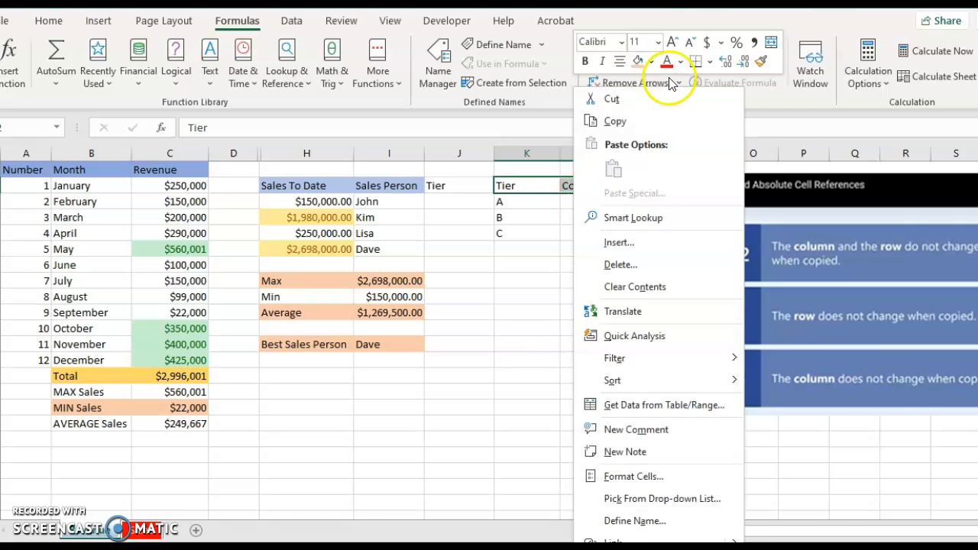
pyautogui.click(636, 65)
pyautogui.click(579, 280)
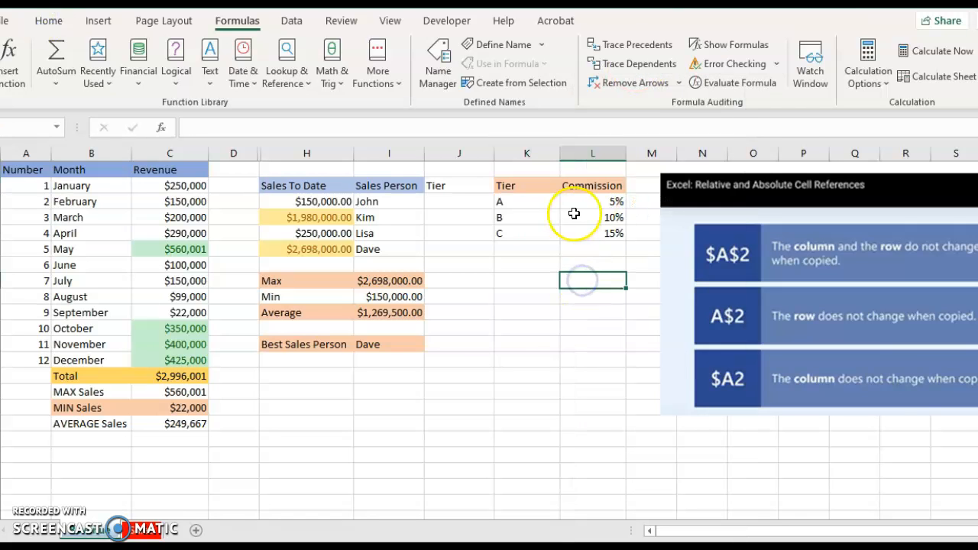
# Step: Fill the Tier heading in J2 with light blue to match the Sales To Date and Sales Person headings
pyautogui.click(453, 190)
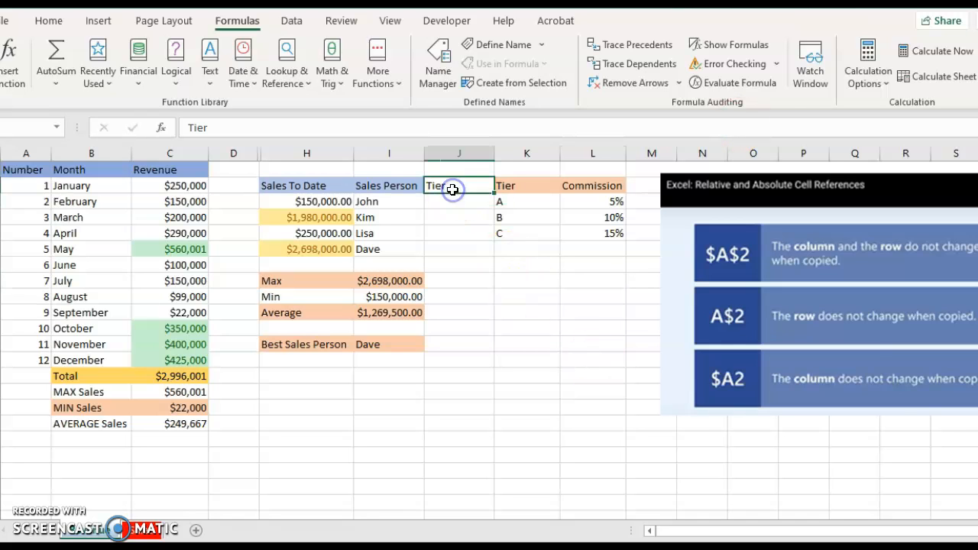
pyautogui.rightClick(453, 187)
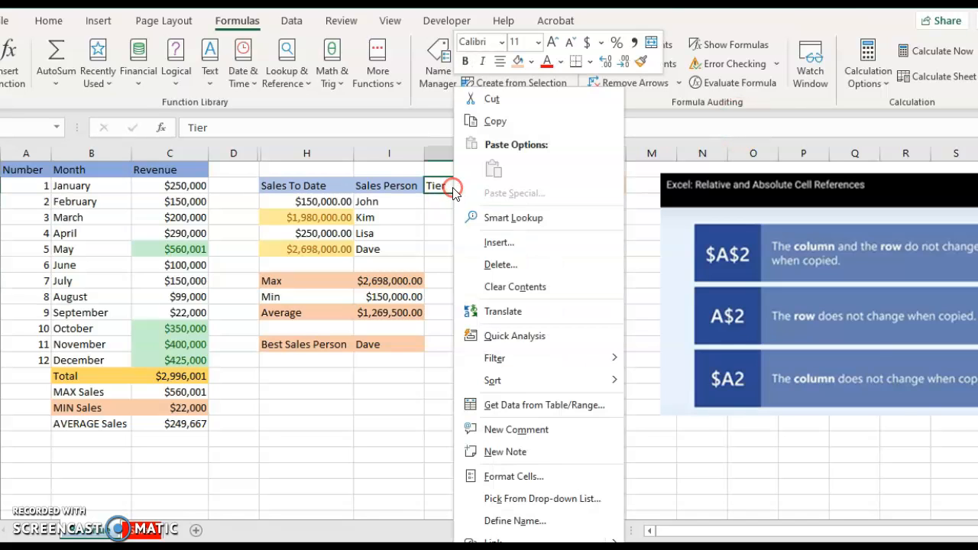
pyautogui.click(534, 62)
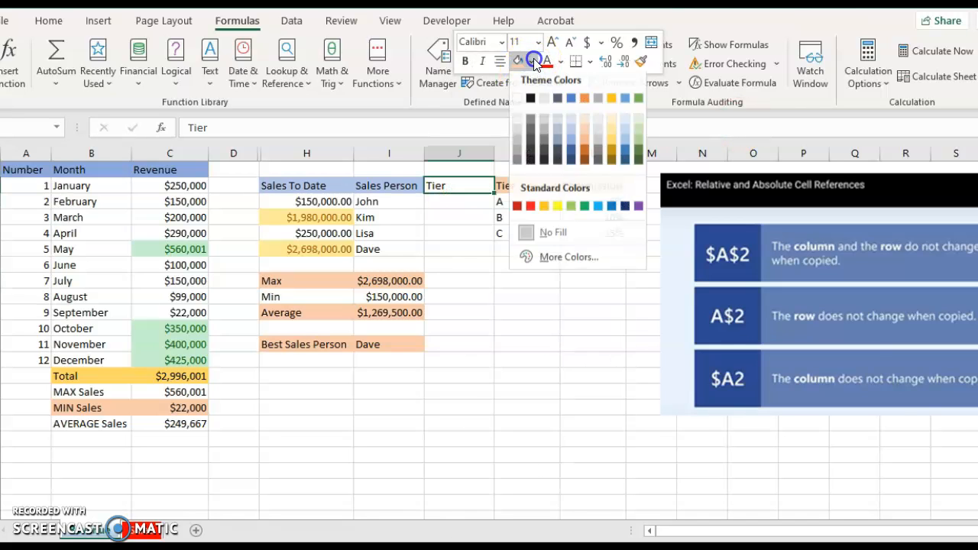
pyautogui.click(571, 138)
pyautogui.click(461, 265)
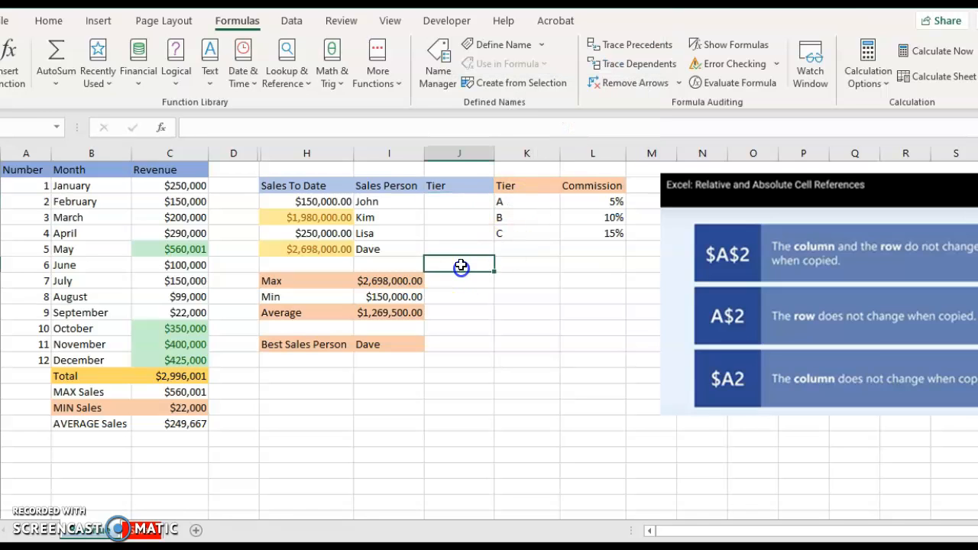
# Step: Assign tiers A, C, B and C to the four sales people in J3:J6 and add a Commission % heading in K2
pyautogui.click(451, 200)
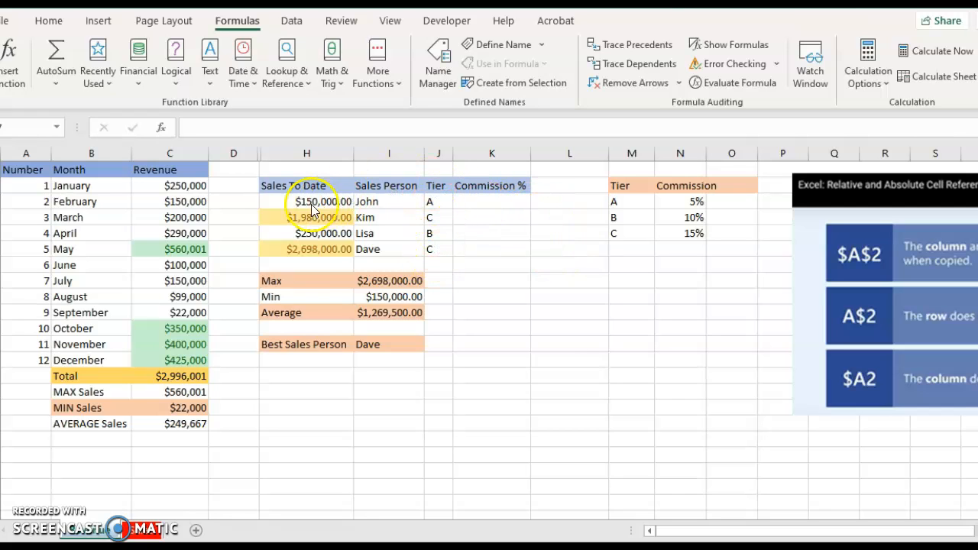
# Step: Begin a VLOOKUP formula in K3, under Commission %, with the tier in J3 as the lookup value
pyautogui.click(491, 201)
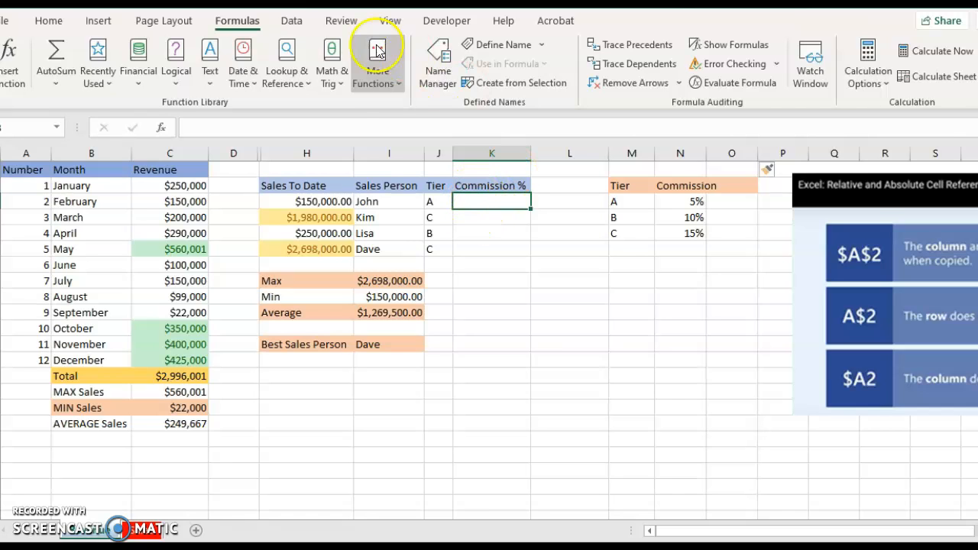
pyautogui.click(284, 78)
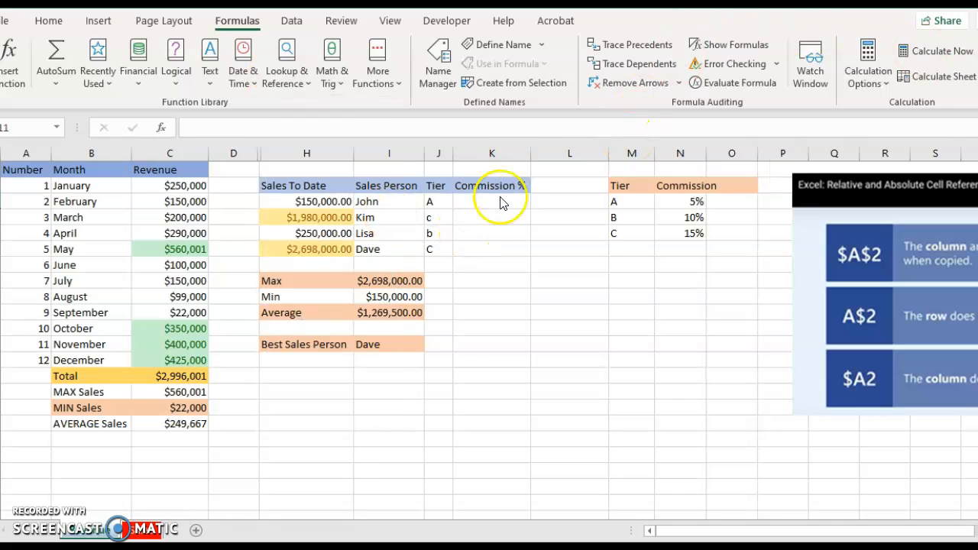
pyautogui.click(496, 203)
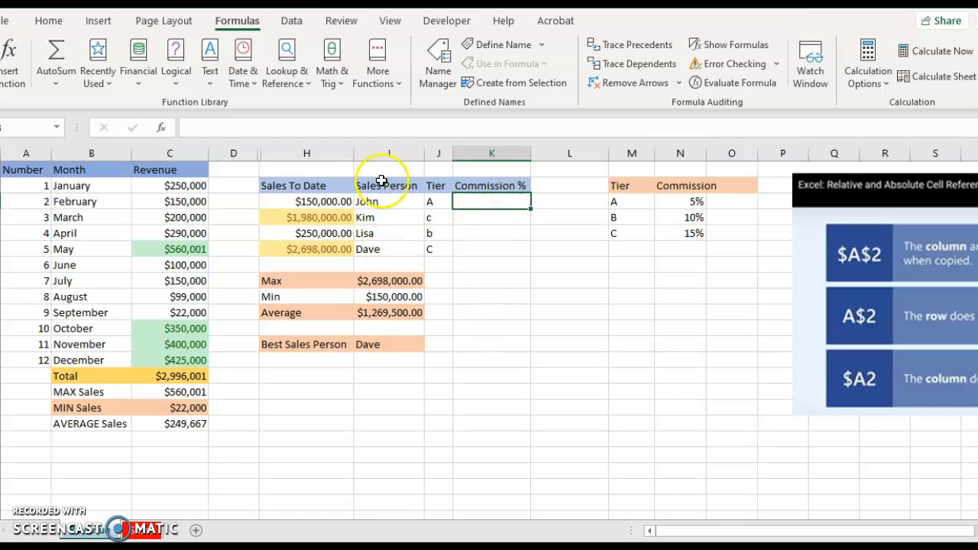
pyautogui.click(191, 127)
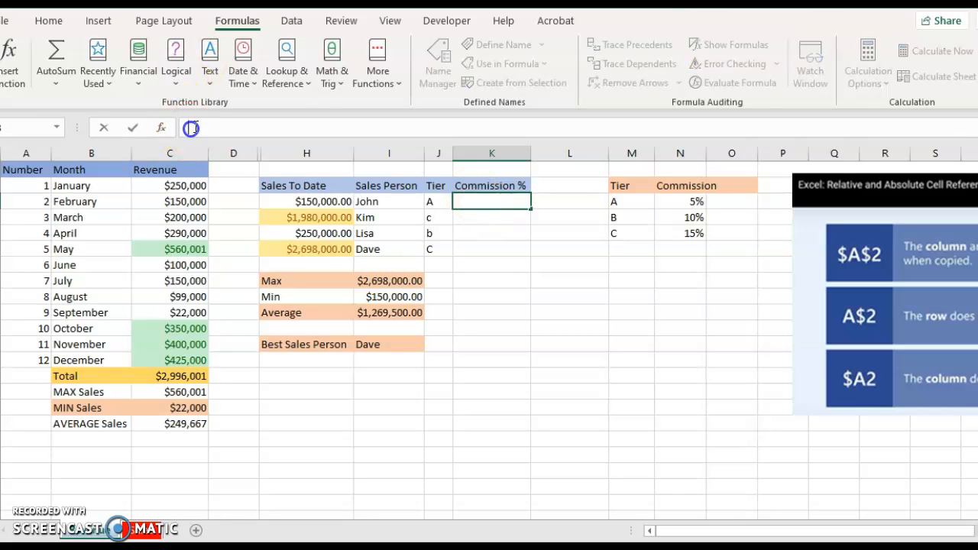
pyautogui.click(289, 77)
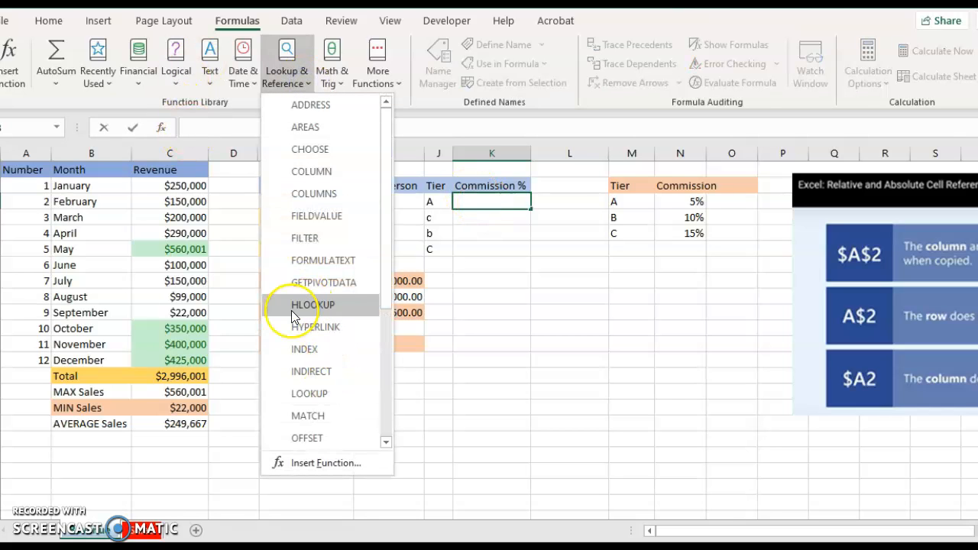
pyautogui.scroll(-3, 293, 314)
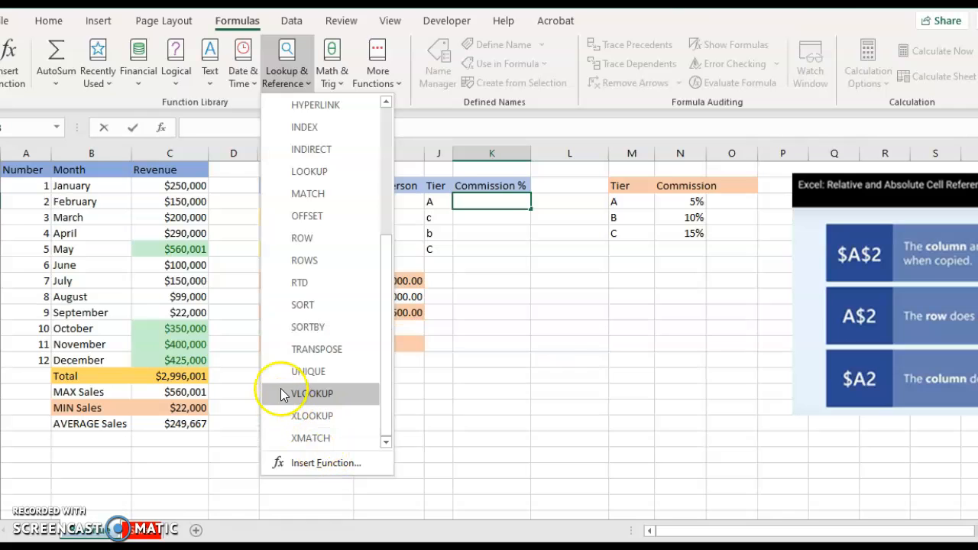
pyautogui.click(294, 394)
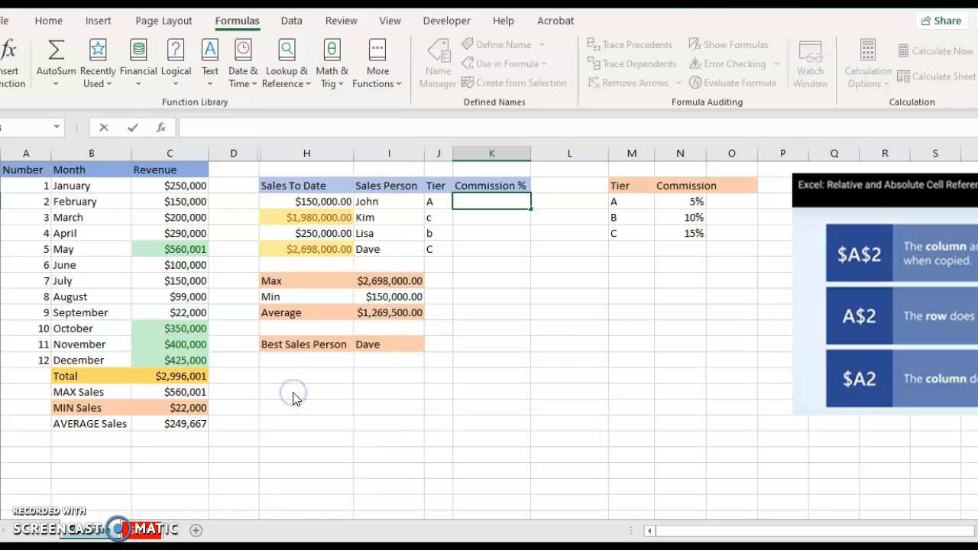
pyautogui.click(293, 395)
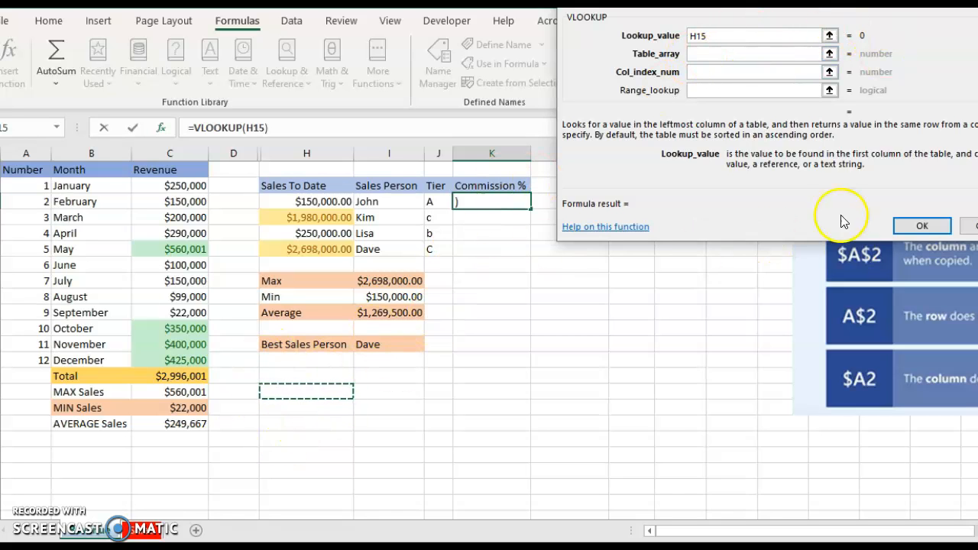
pyautogui.click(431, 200)
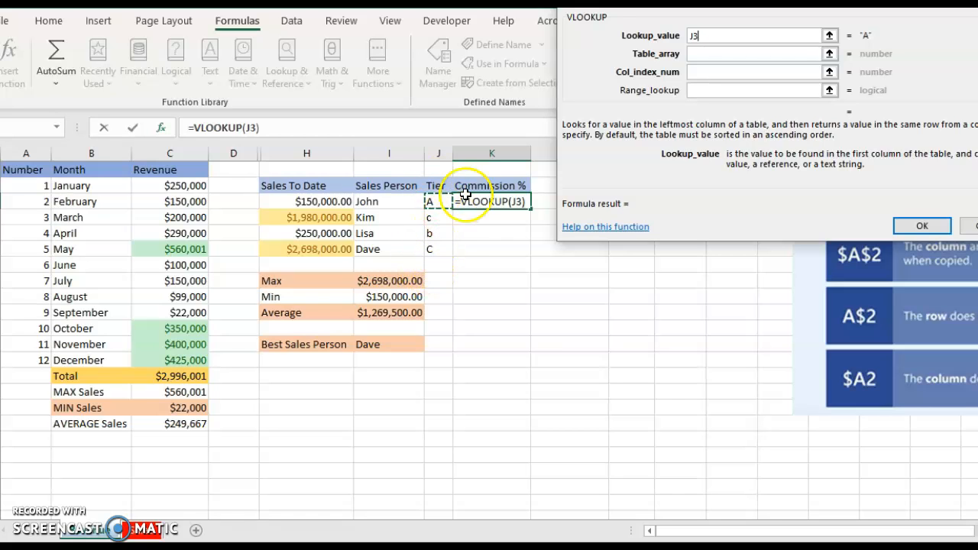
# Step: Set the VLOOKUP table array to the tier and commission rates in M3:N5, as the absolute reference $M$3:$N$5
pyautogui.click(696, 53)
pyautogui.moveTo(722, 2); pyautogui.dragTo(566, 359)
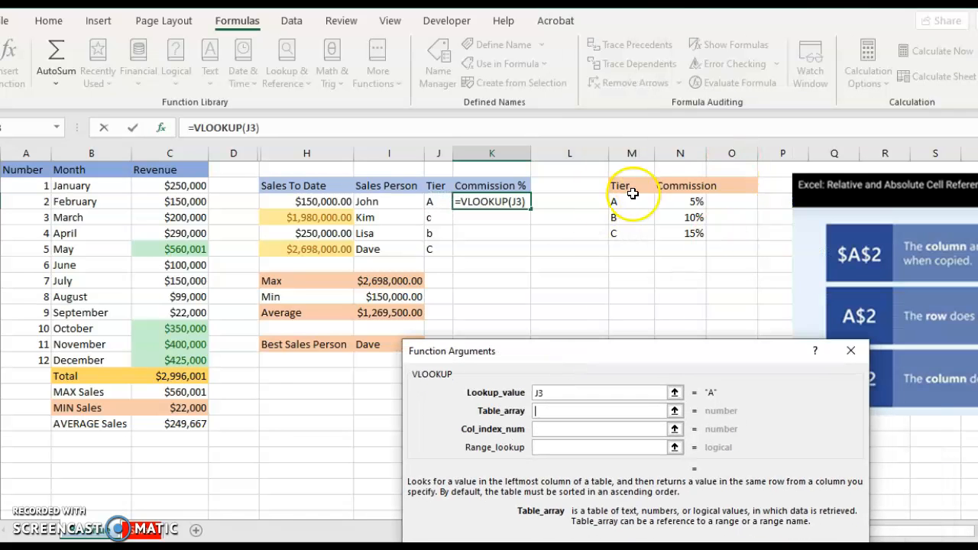
pyautogui.moveTo(618, 199); pyautogui.dragTo(678, 206)
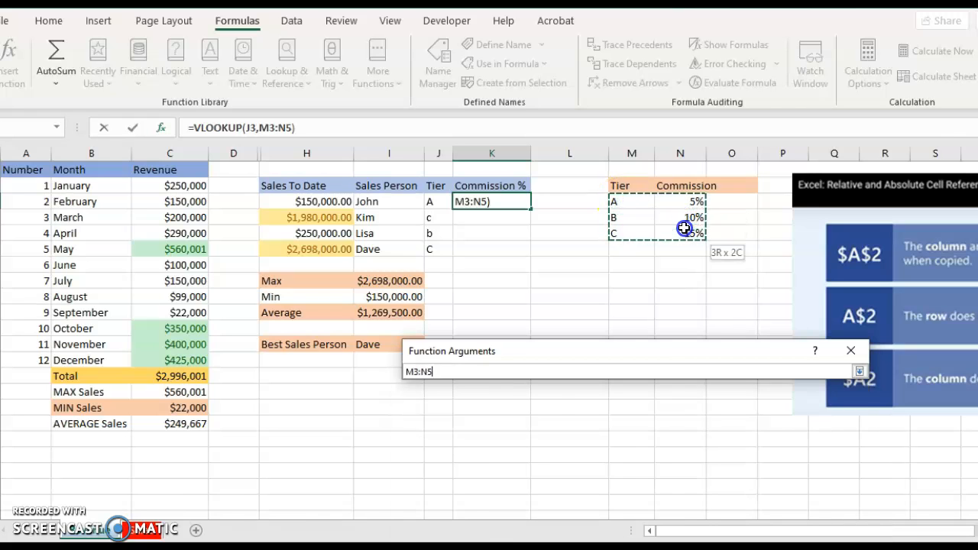
pyautogui.moveTo(684, 227); pyautogui.dragTo(684, 227)
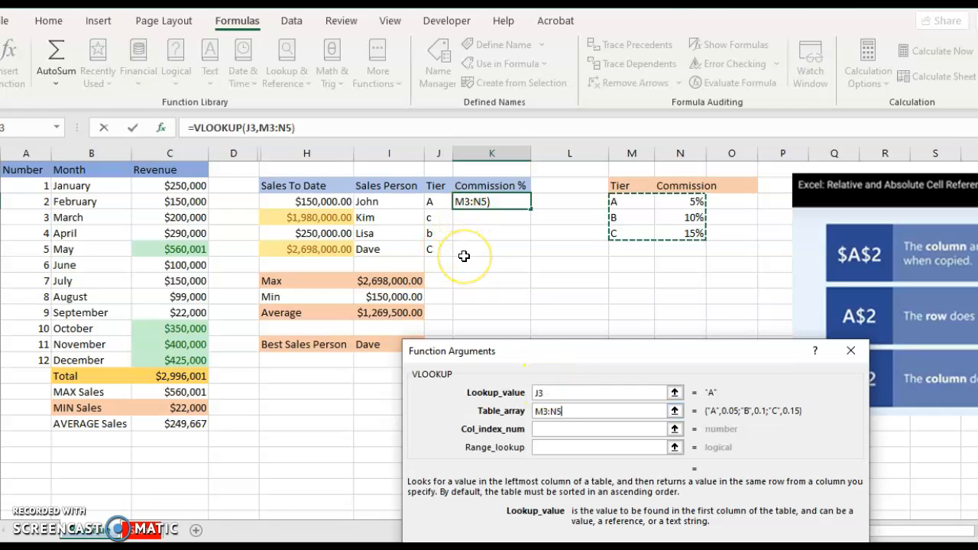
pyautogui.click(548, 412)
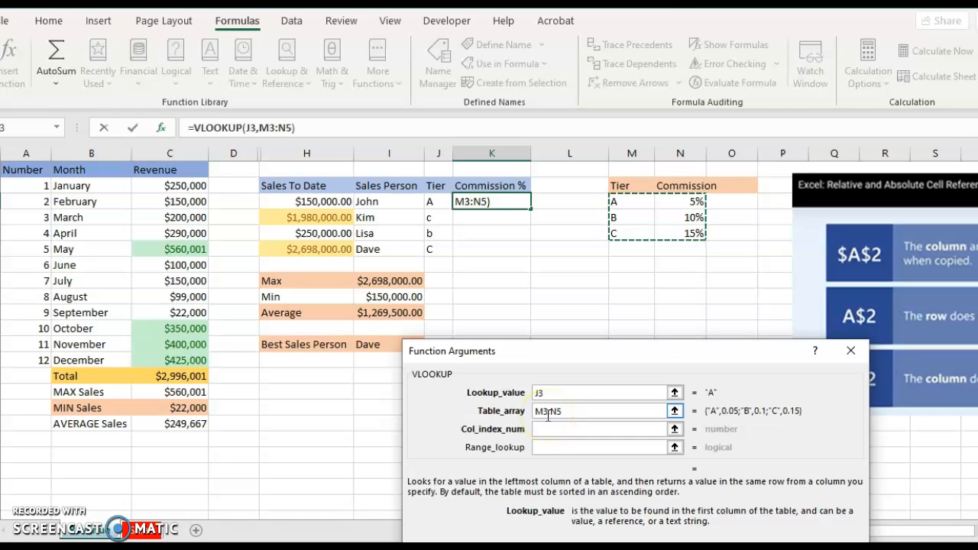
pyautogui.press('F4')
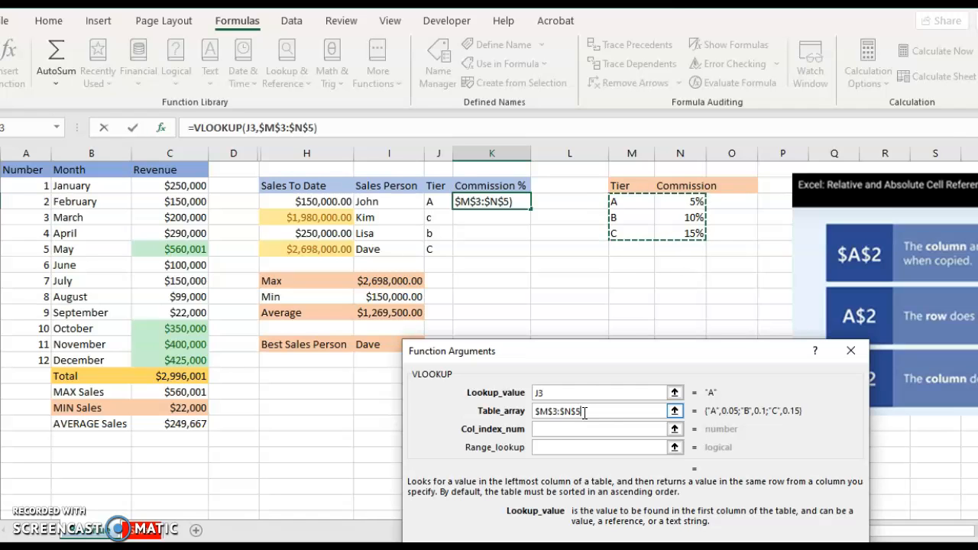
pyautogui.click(572, 430)
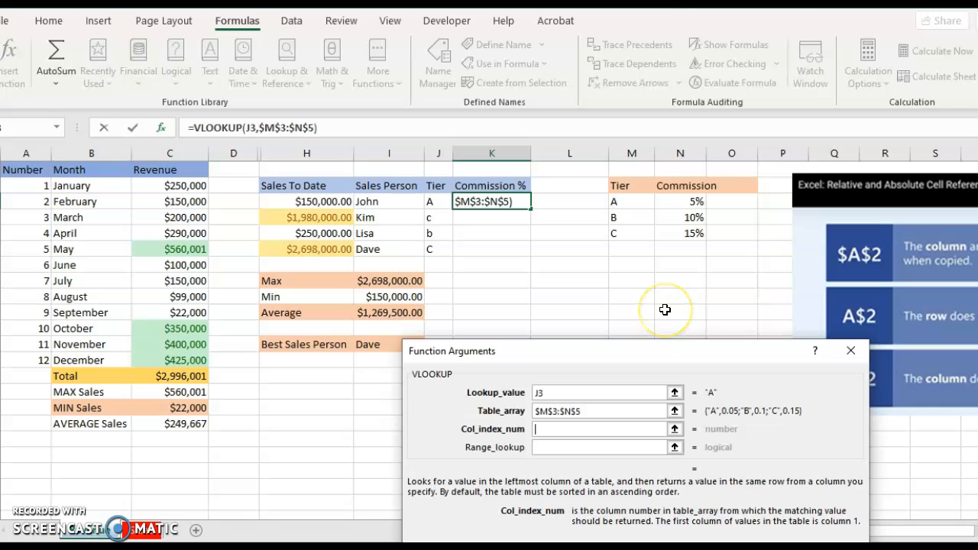
# Step: Complete the VLOOKUP in K3 with column index 2 and range lookup FALSE, and fill it down through K6
pyautogui.write('2')
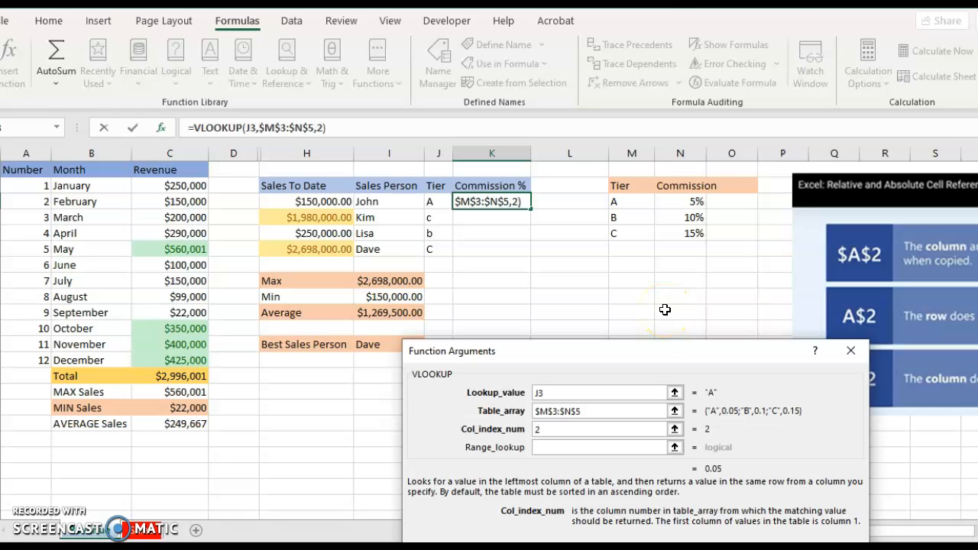
pyautogui.click(577, 447)
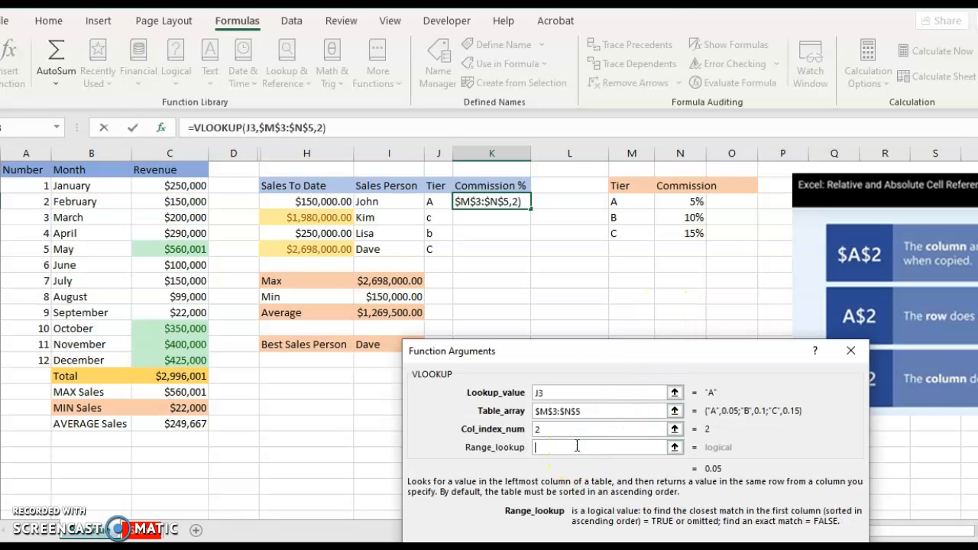
pyautogui.write('FALSE')
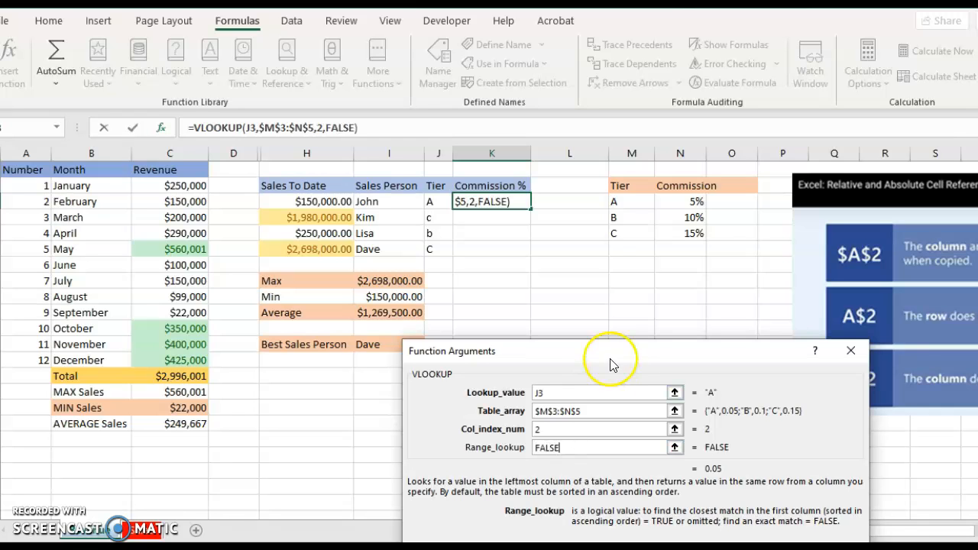
pyautogui.moveTo(610, 361); pyautogui.dragTo(648, 321)
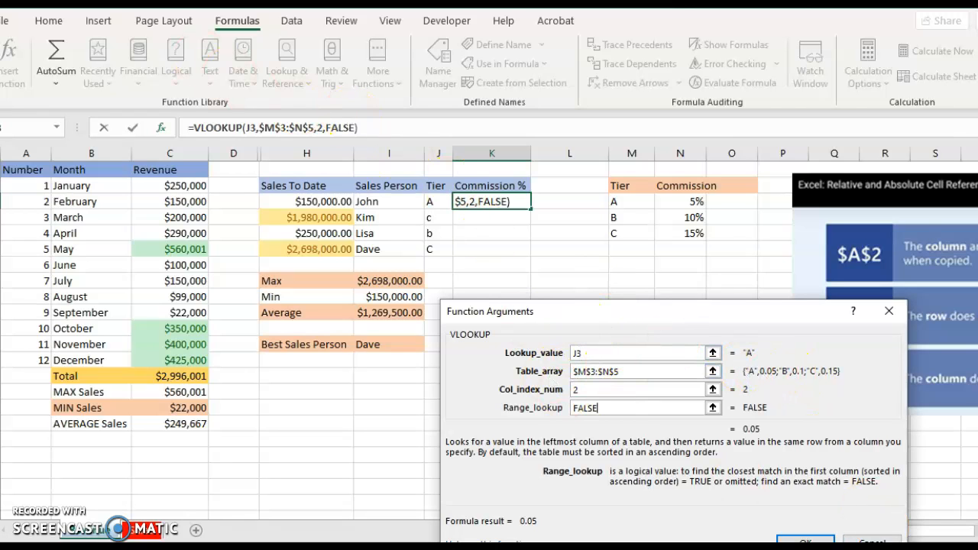
pyautogui.click(798, 540)
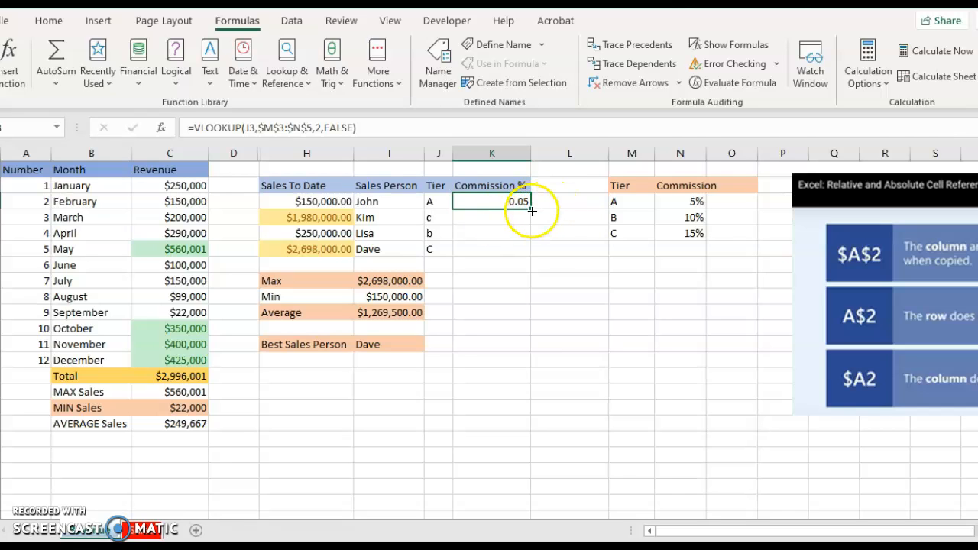
pyautogui.moveTo(532, 213); pyautogui.dragTo(523, 258)
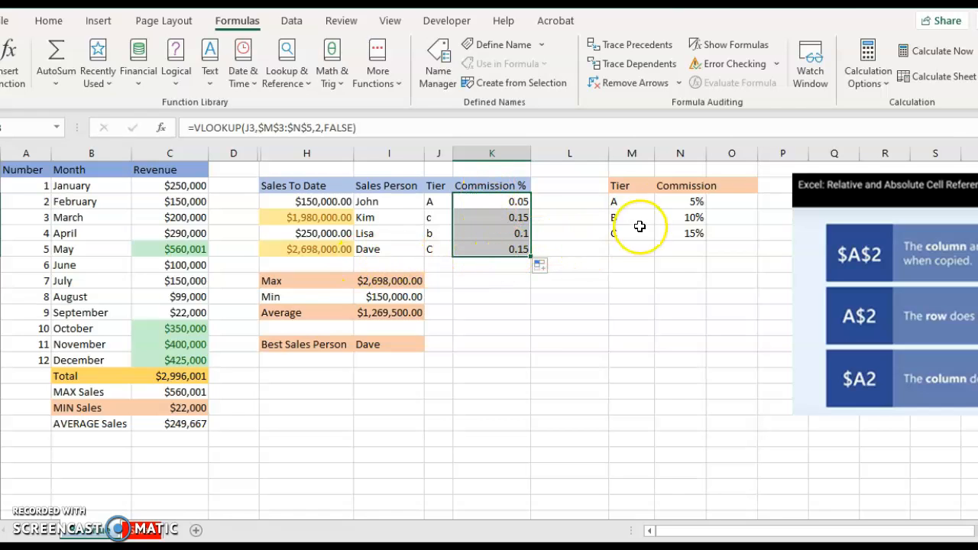
# Step: Change the tier in J5 to A and the tier in J3 to b to test the commission lookup
pyautogui.click(437, 234)
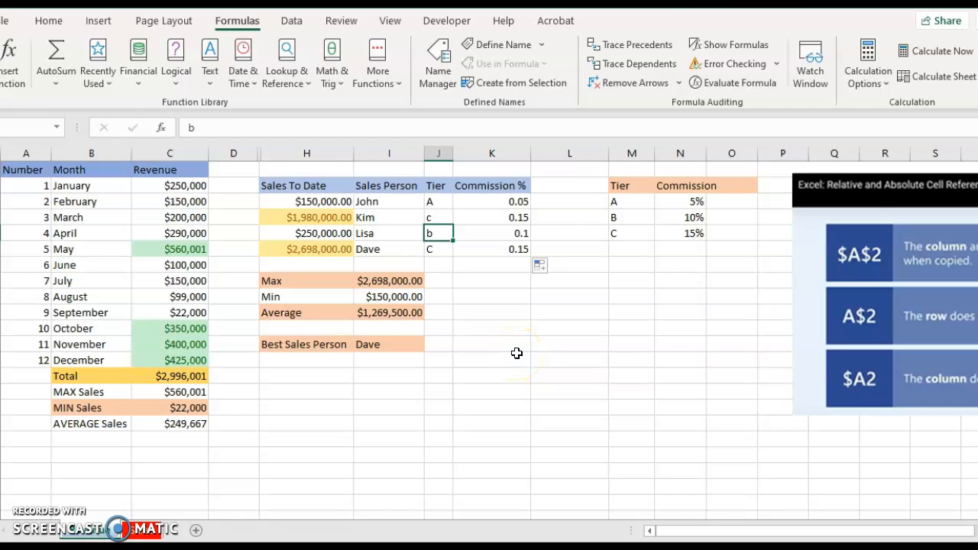
pyautogui.write('A')
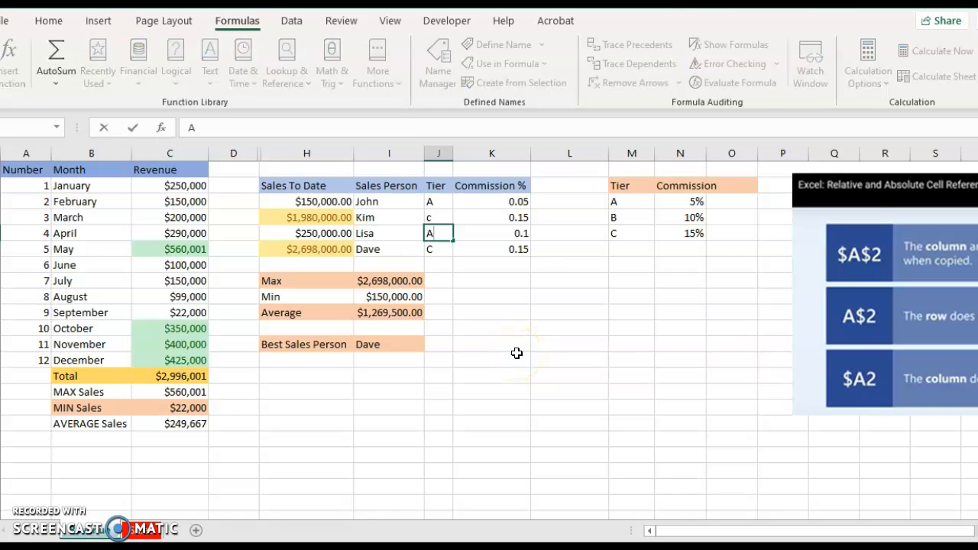
pyautogui.press('Return')
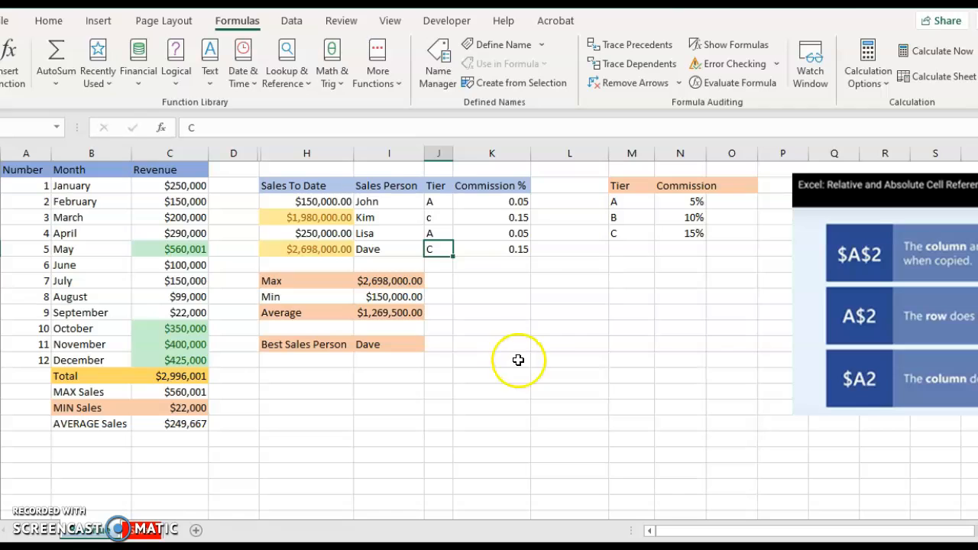
pyautogui.click(428, 203)
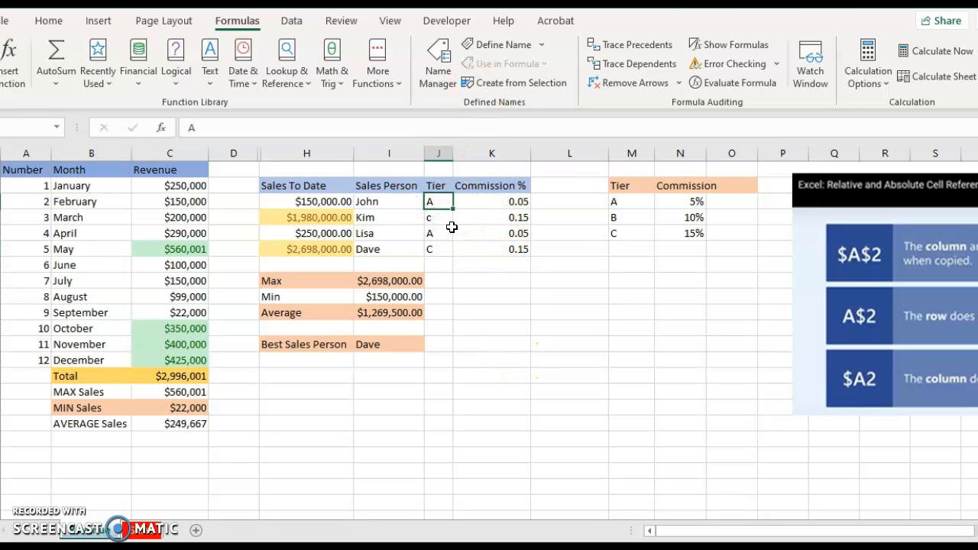
pyautogui.write('b')
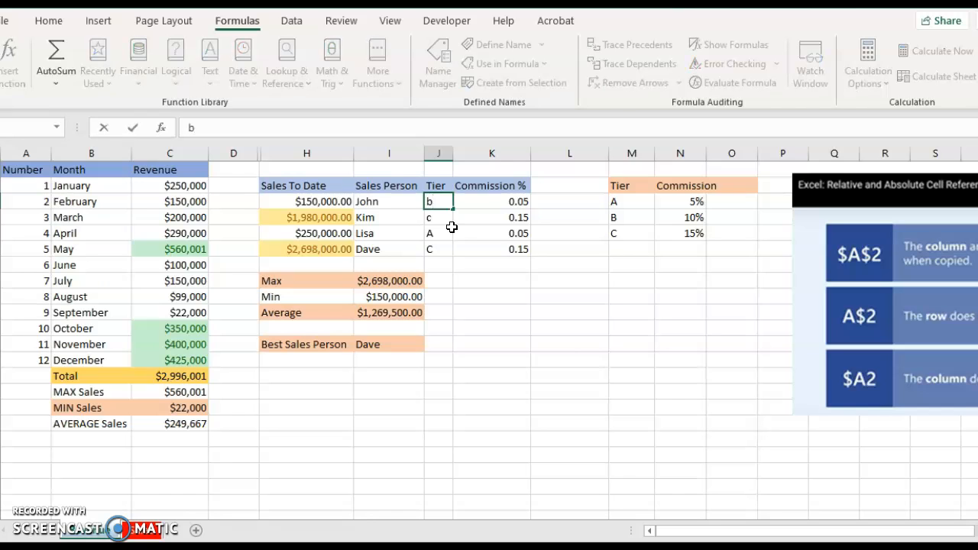
pyautogui.press('Return')
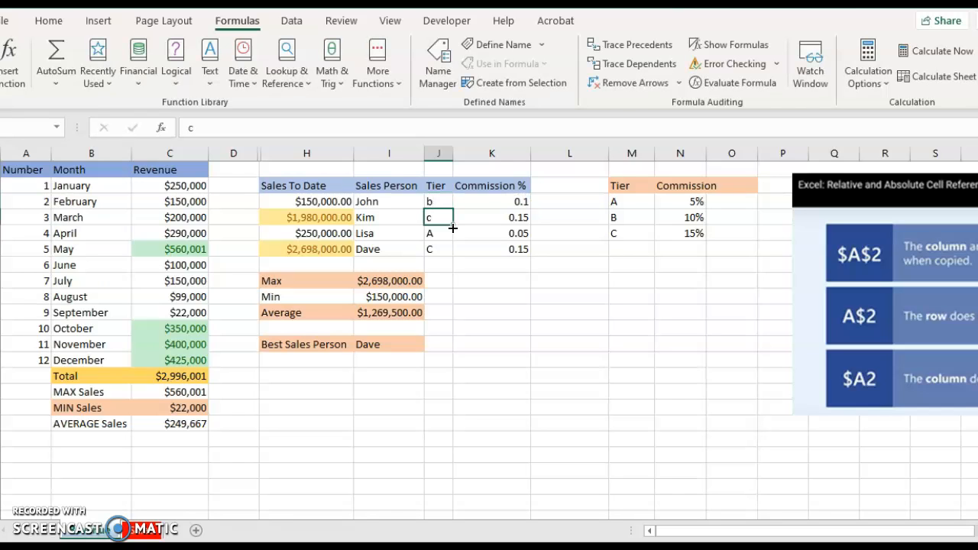
# Step: Format the Commission % values in K3:K6 as percentages with no decimal places
pyautogui.click(503, 202)
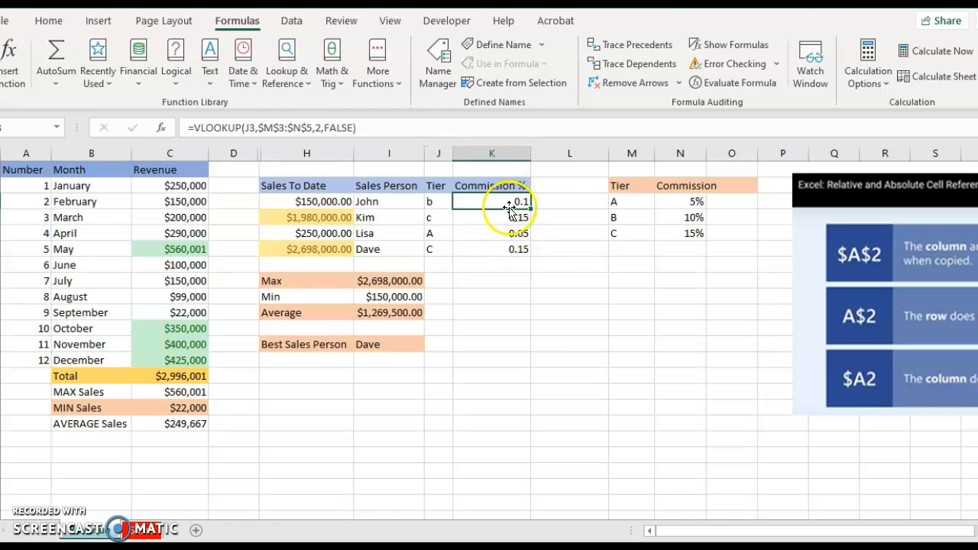
pyautogui.moveTo(502, 202); pyautogui.dragTo(503, 246)
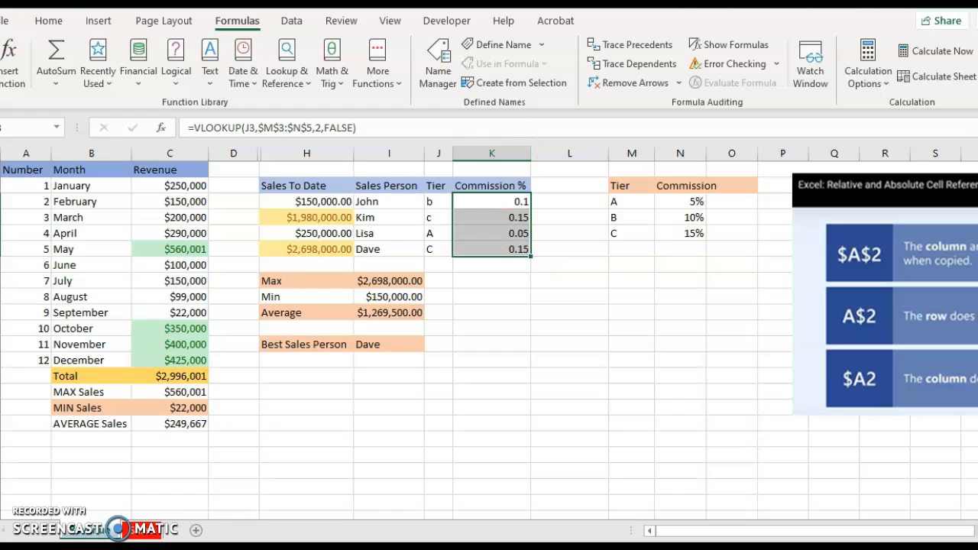
pyautogui.click(52, 22)
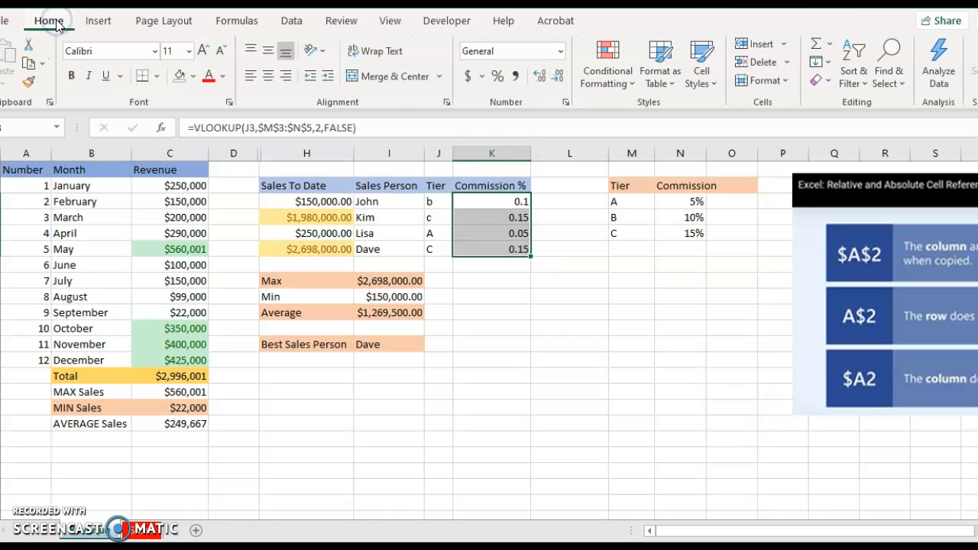
pyautogui.click(562, 50)
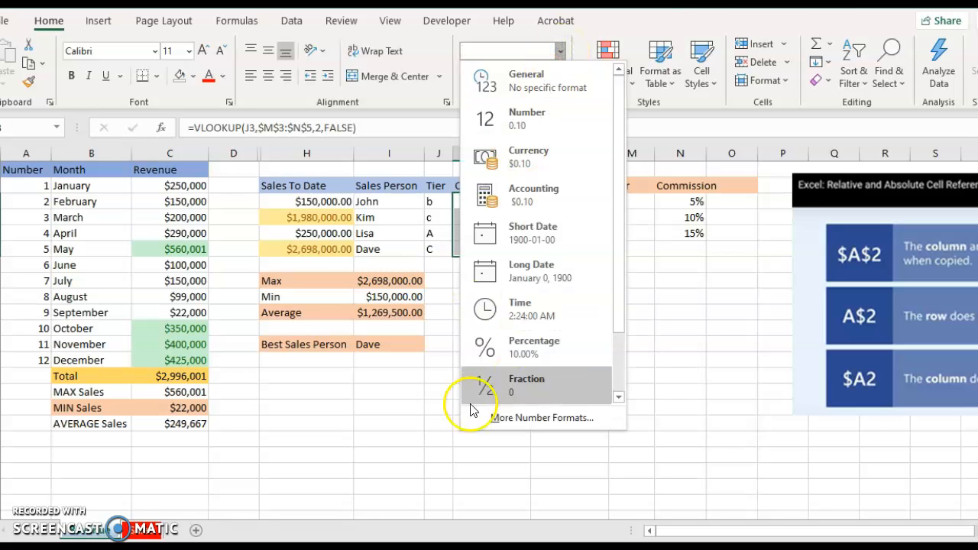
pyautogui.click(495, 346)
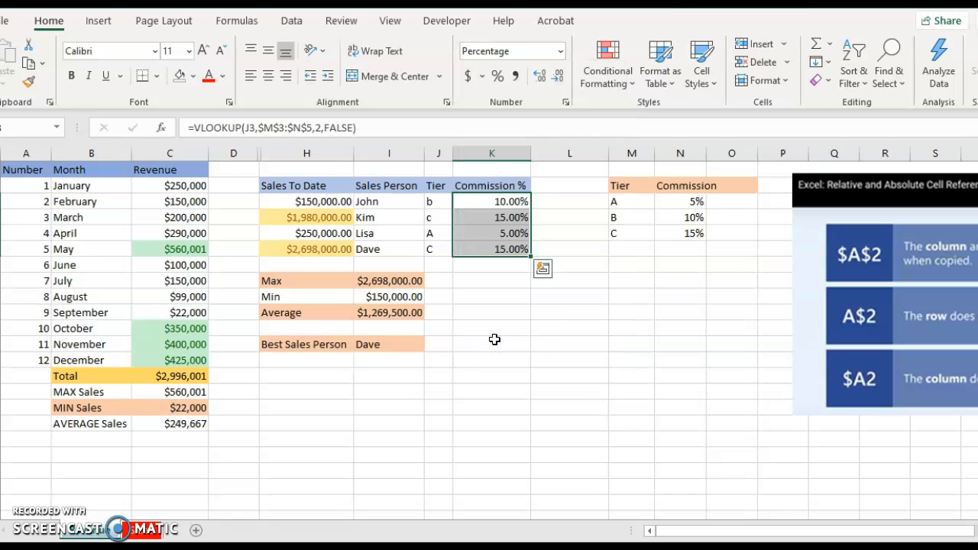
pyautogui.click(560, 79)
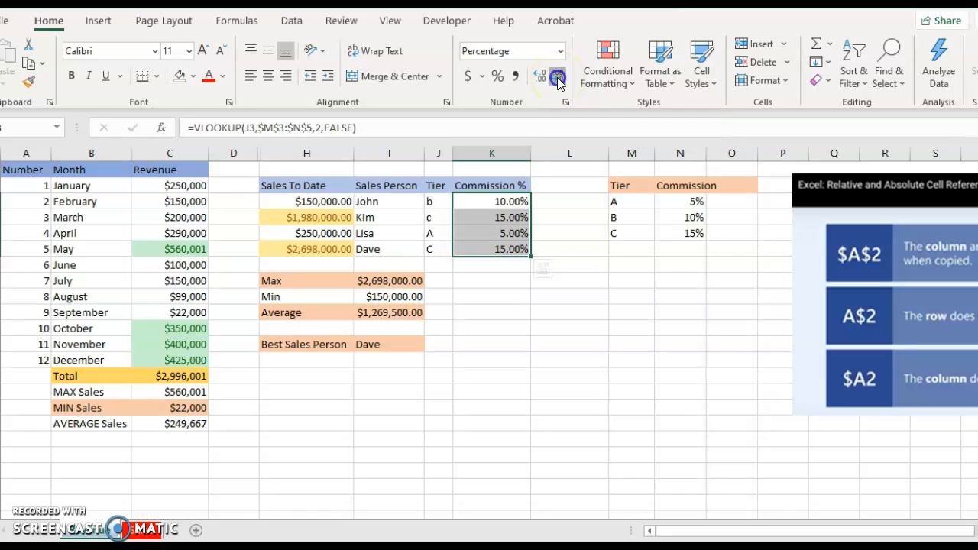
pyautogui.click(559, 79)
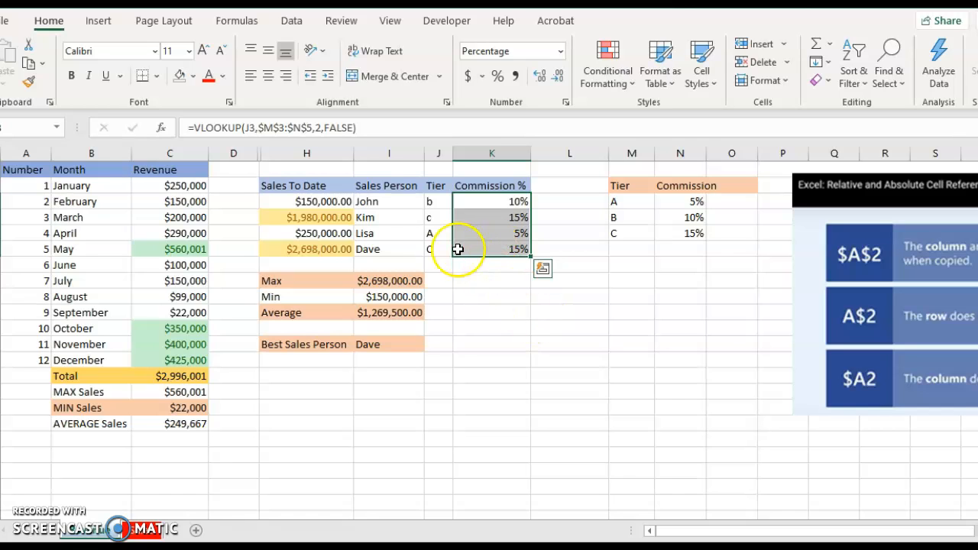
# Step: Change the tier in J4 to B and the tier in J3 to A
pyautogui.click(436, 219)
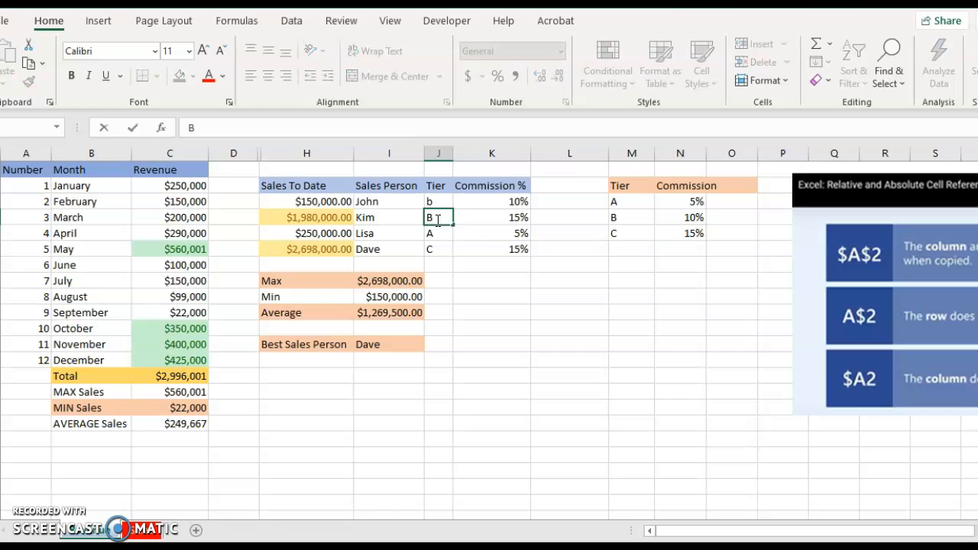
pyautogui.press('Return')
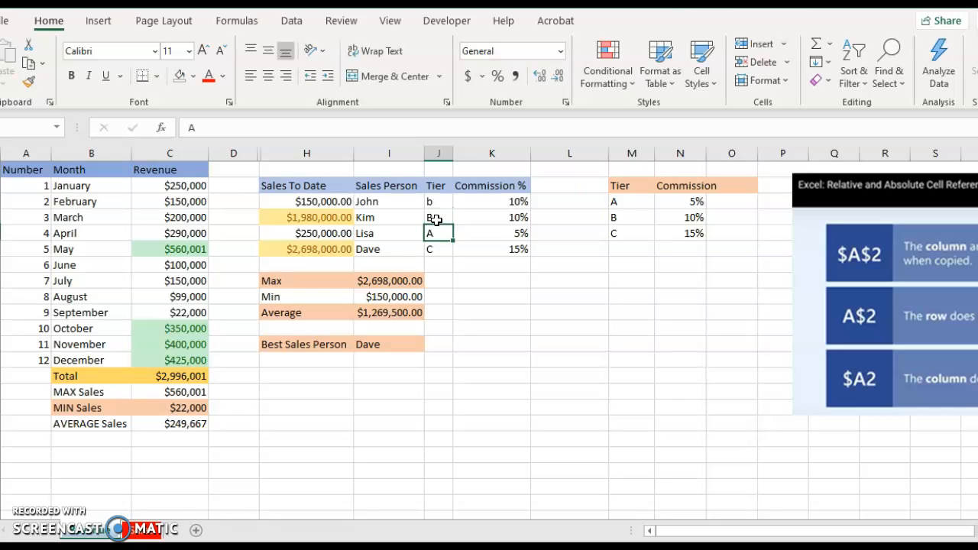
pyautogui.click(436, 203)
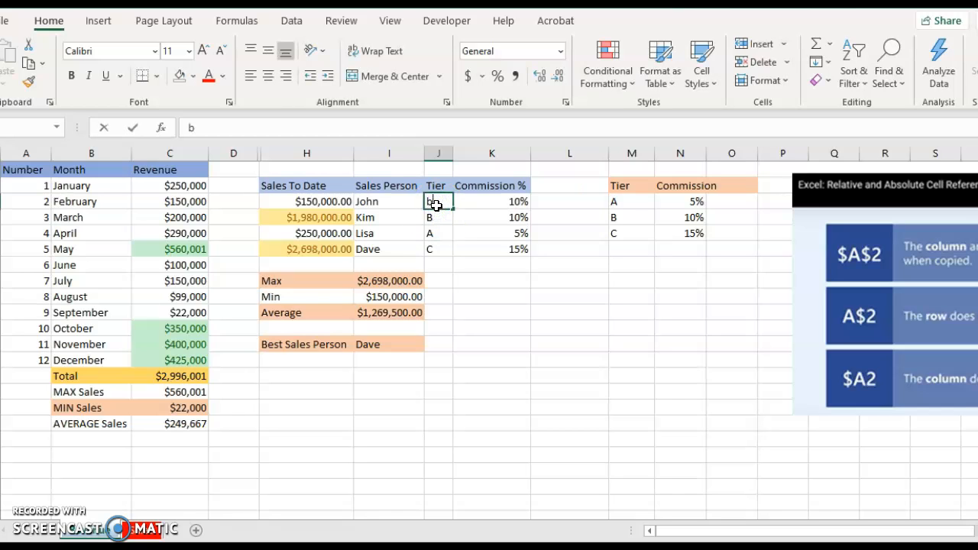
pyautogui.write('A')
pyautogui.press('Return')
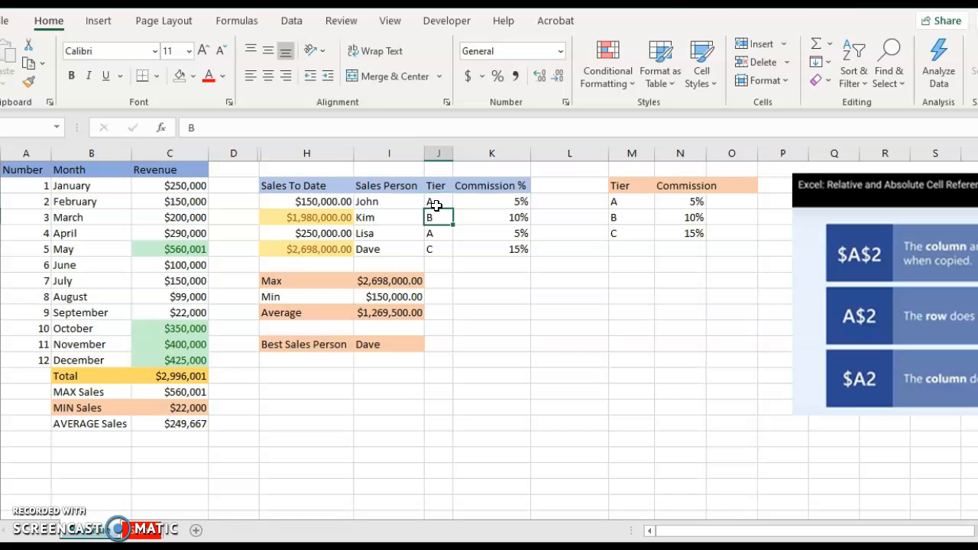
# Step: Examine the VLOOKUP formulas in K3:K6, comparing their relative lookup values and absolute table array with the cell reference chart
pyautogui.click(507, 202)
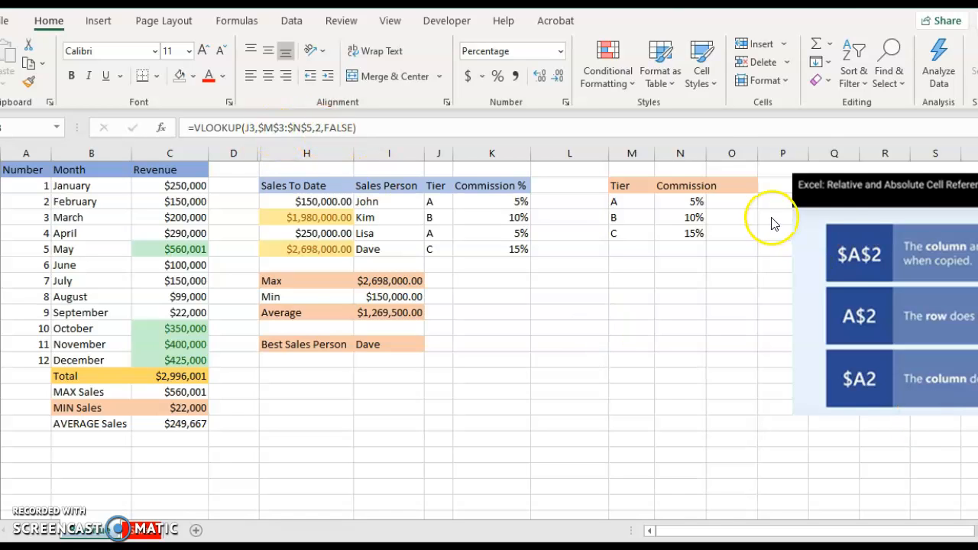
pyautogui.click(747, 533)
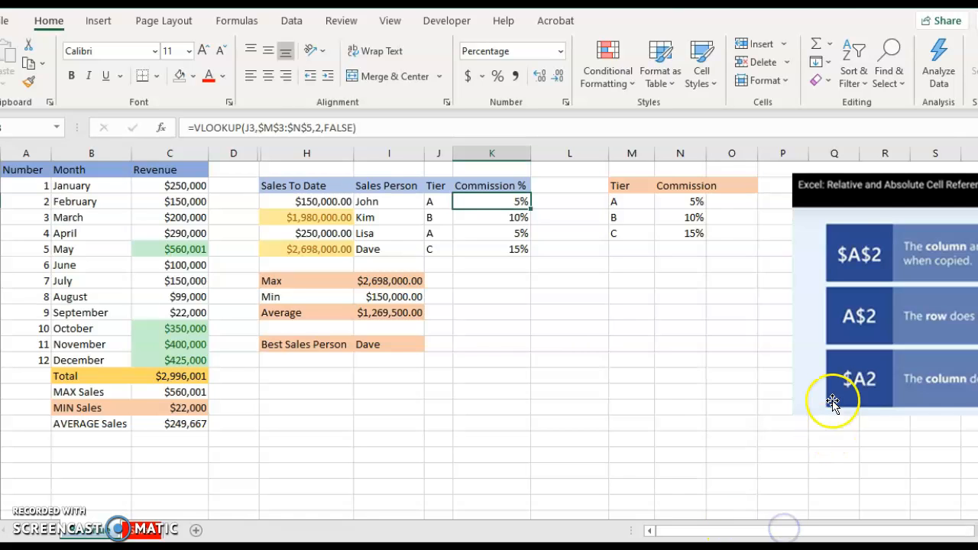
pyautogui.moveTo(917, 532); pyautogui.dragTo(957, 533)
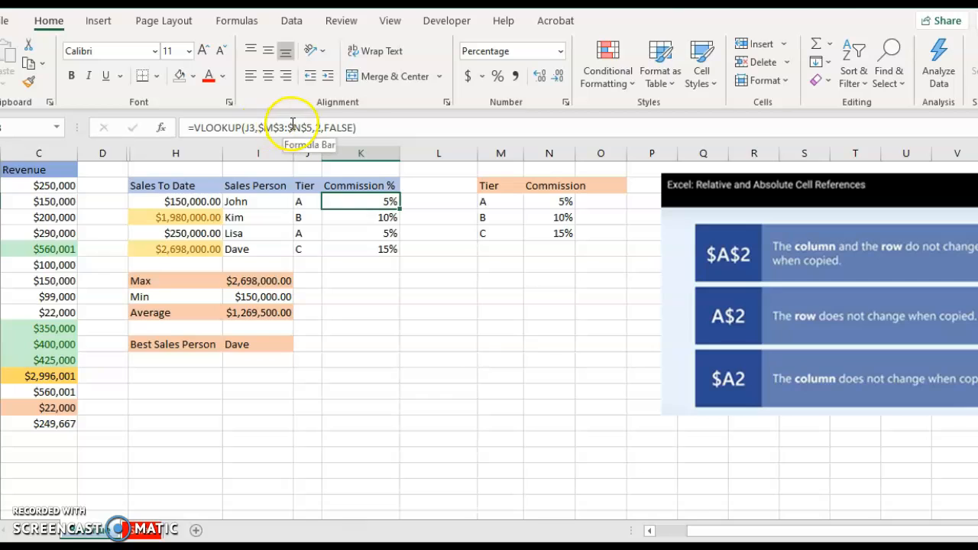
pyautogui.click(340, 218)
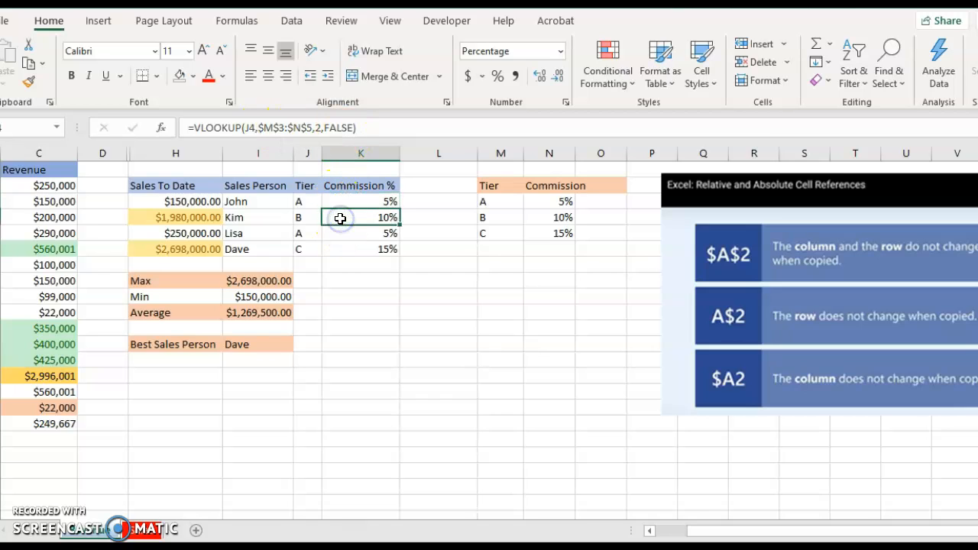
pyautogui.click(330, 237)
pyautogui.click(332, 249)
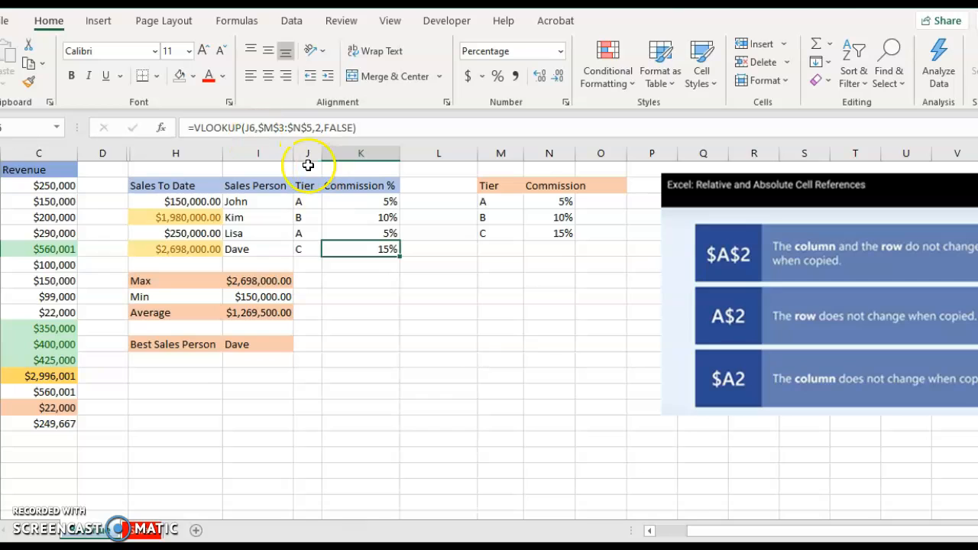
pyautogui.click(316, 205)
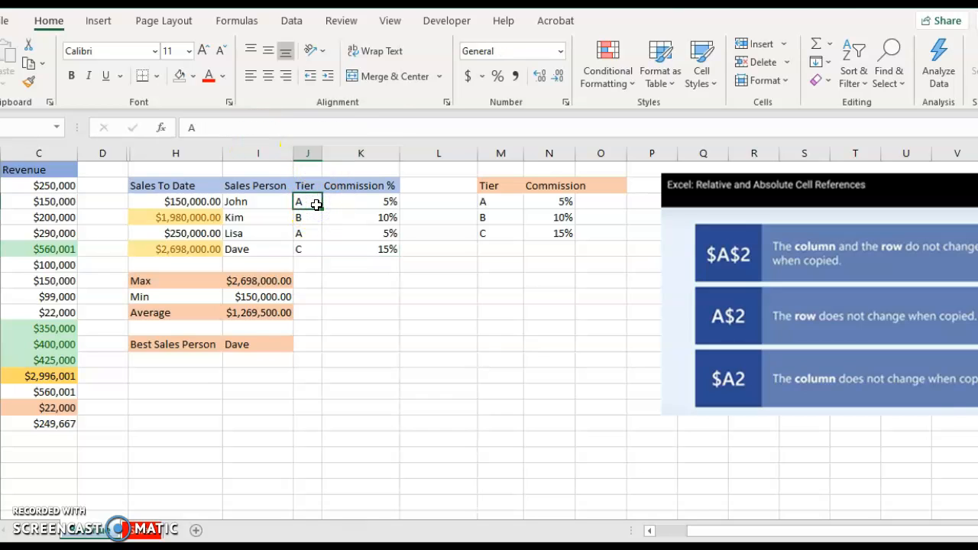
pyautogui.click(354, 201)
pyautogui.click(217, 127)
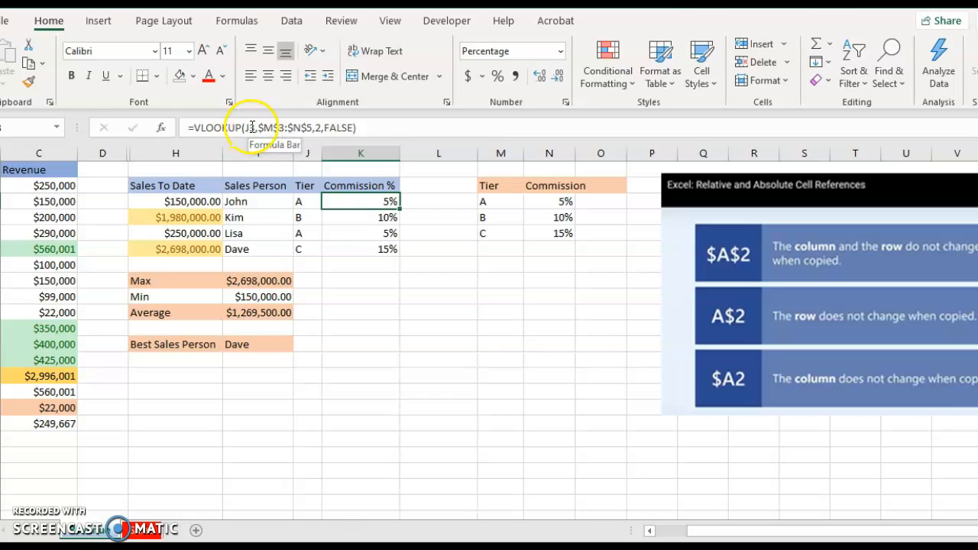
pyautogui.click(301, 202)
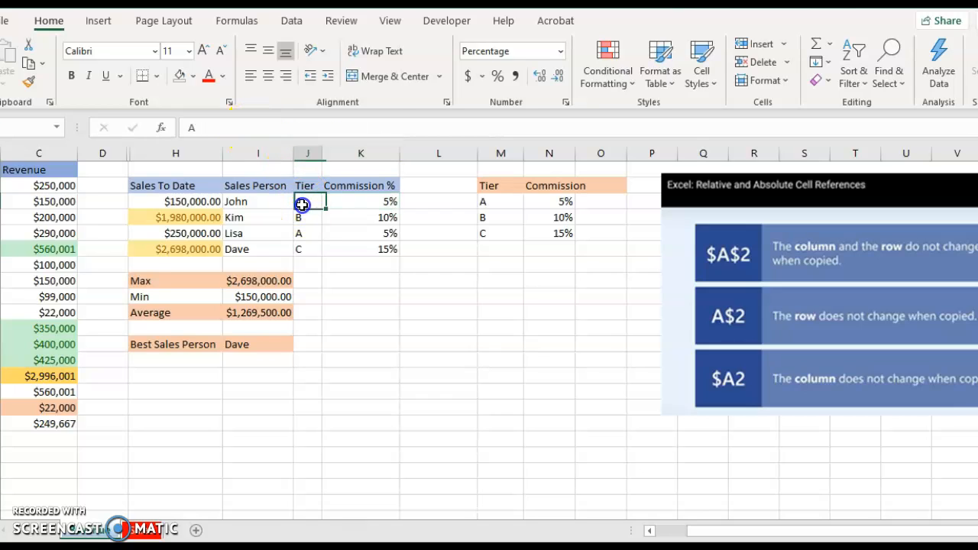
pyautogui.click(373, 202)
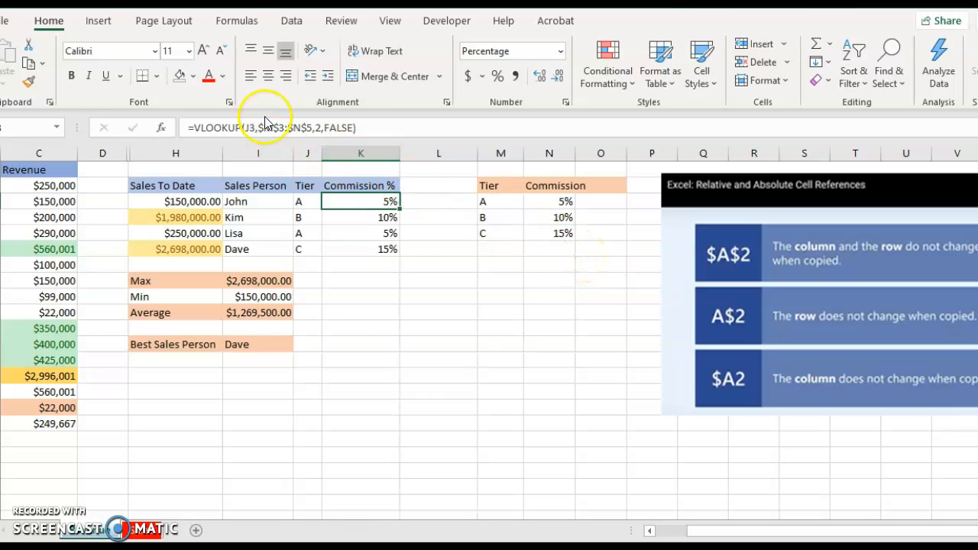
pyautogui.click(336, 219)
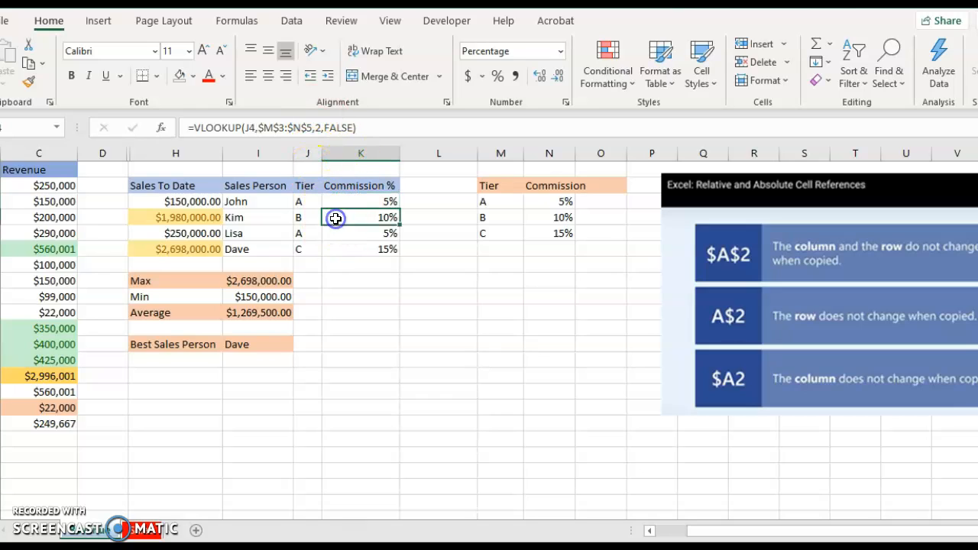
pyautogui.click(334, 236)
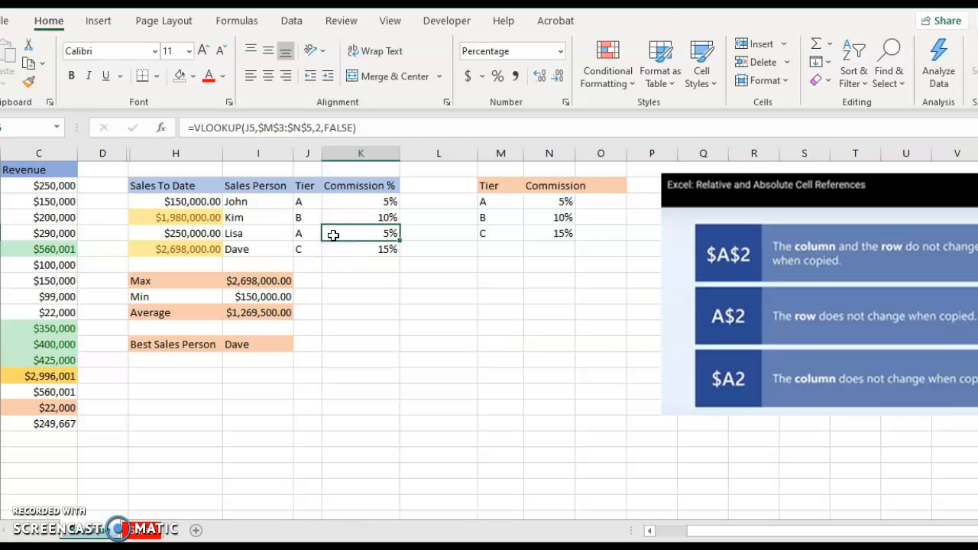
pyautogui.click(337, 248)
pyautogui.click(336, 233)
pyautogui.click(248, 132)
pyautogui.click(341, 217)
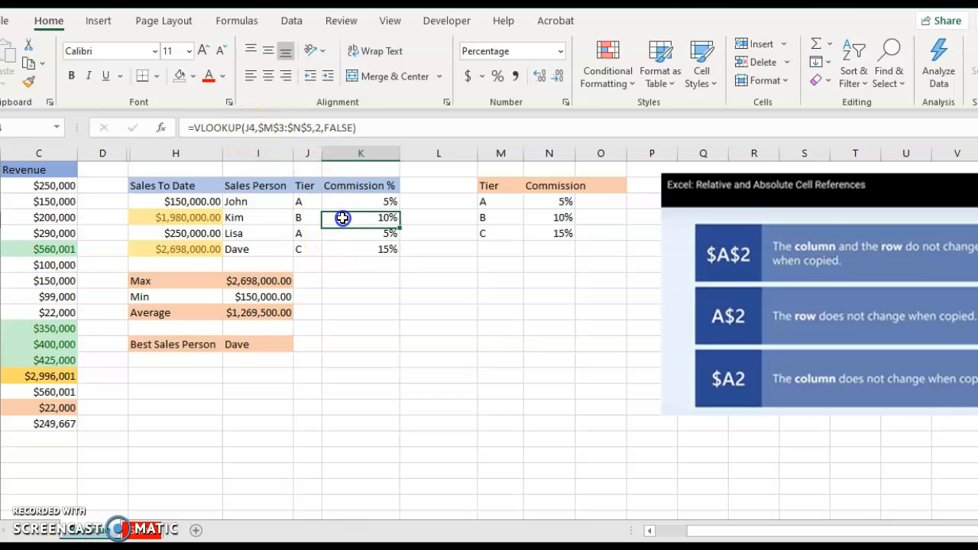
pyautogui.click(351, 198)
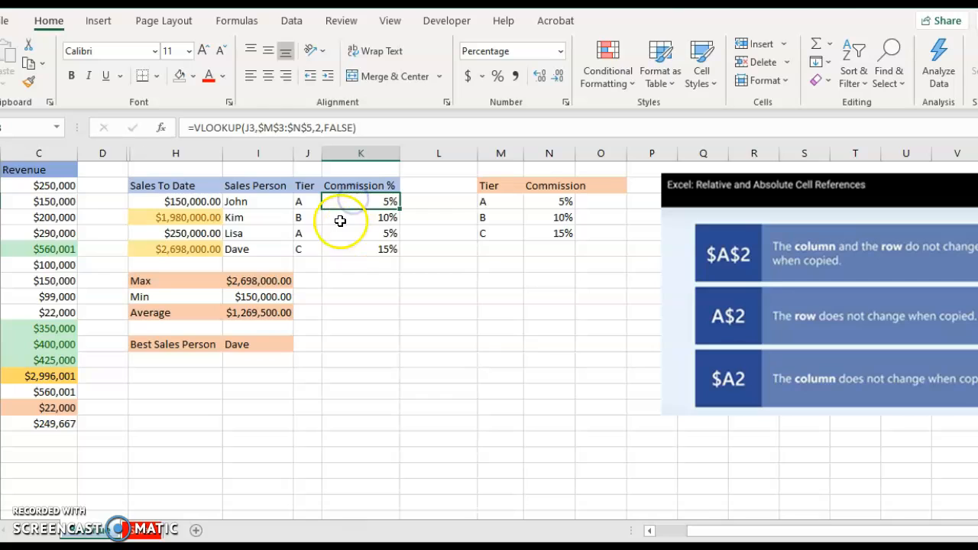